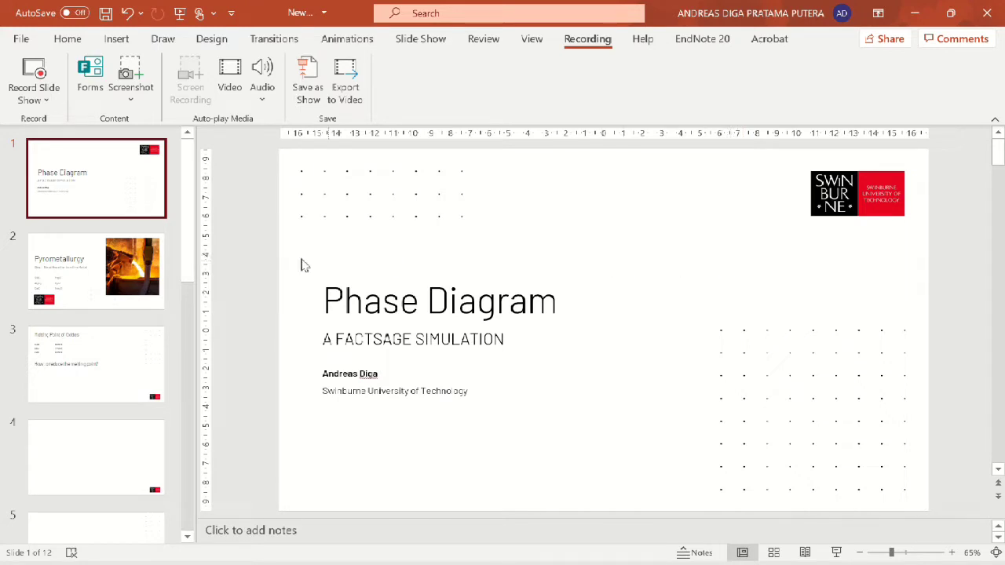
# - Go past the Pyrometallurgy slide to slide 3, 'Melting Point of Oxides'
pyautogui.click(96, 277)
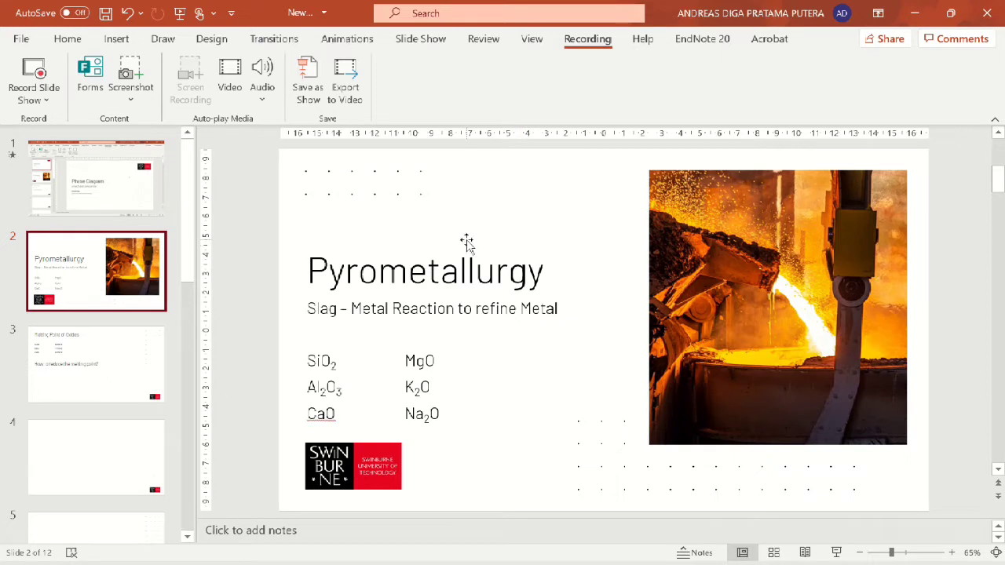
pyautogui.click(107, 363)
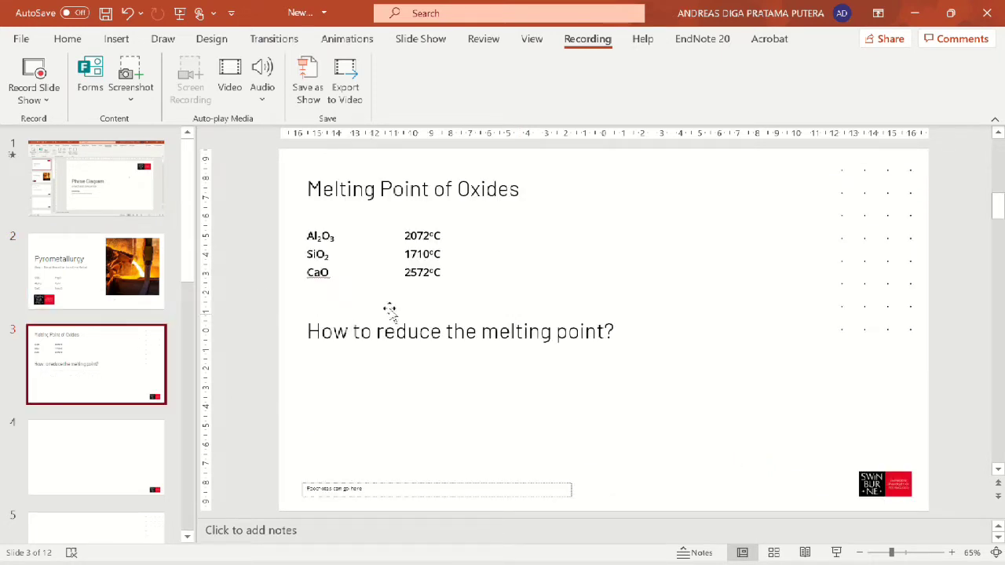
# - Place the cursor after CaO's 2572°C on the slide, then switch to FactSage 7.2
pyautogui.click(439, 272)
pyautogui.hotkey('alt', 'Tab')
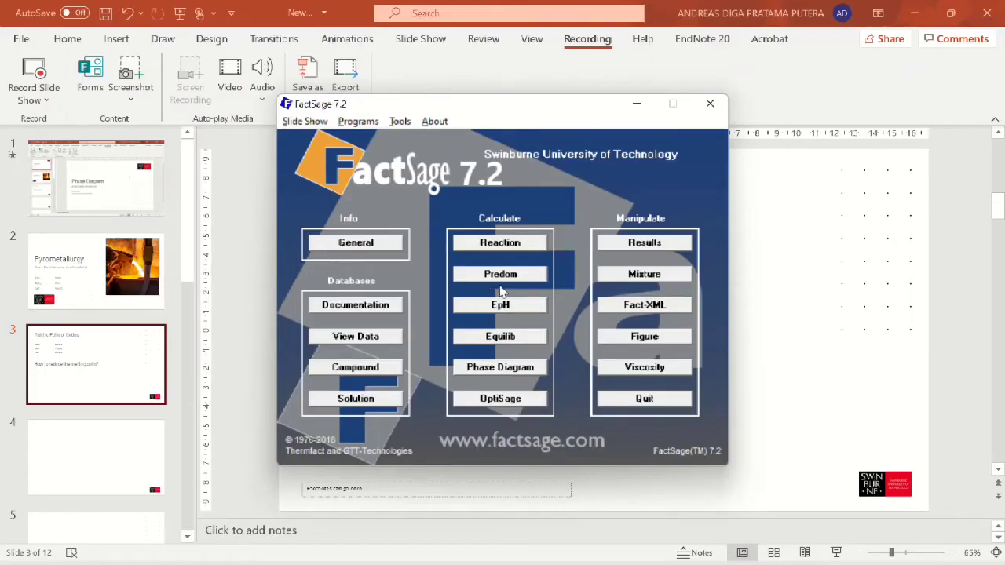
# - Start a new Phase Diagram without the last system, using only the FToxid database
pyautogui.click(518, 371)
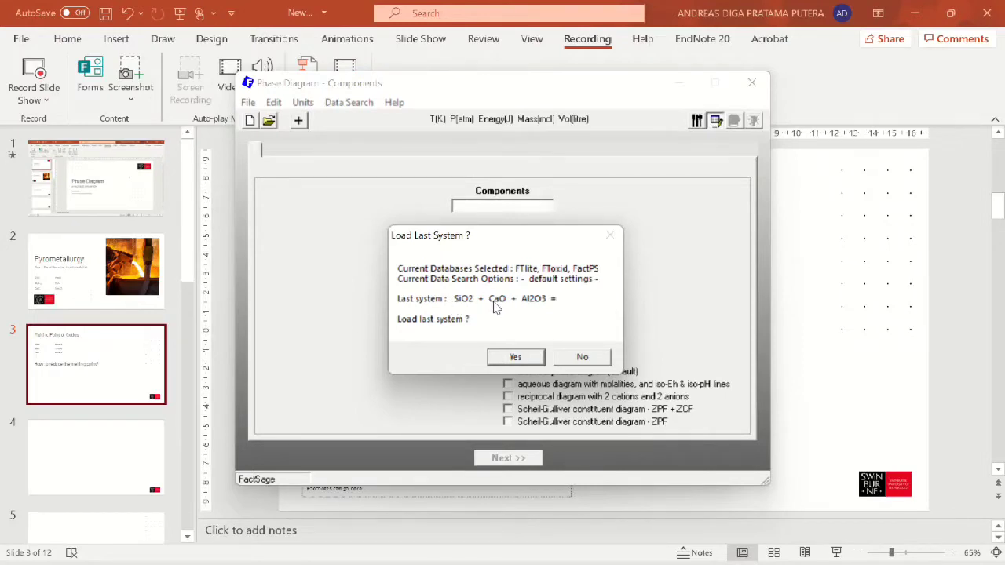
pyautogui.click(582, 358)
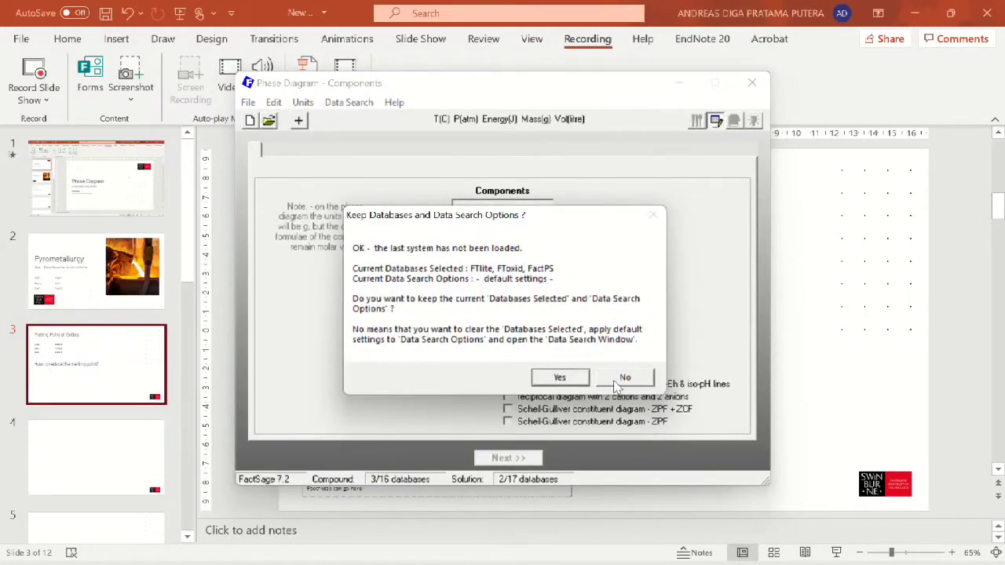
pyautogui.click(613, 380)
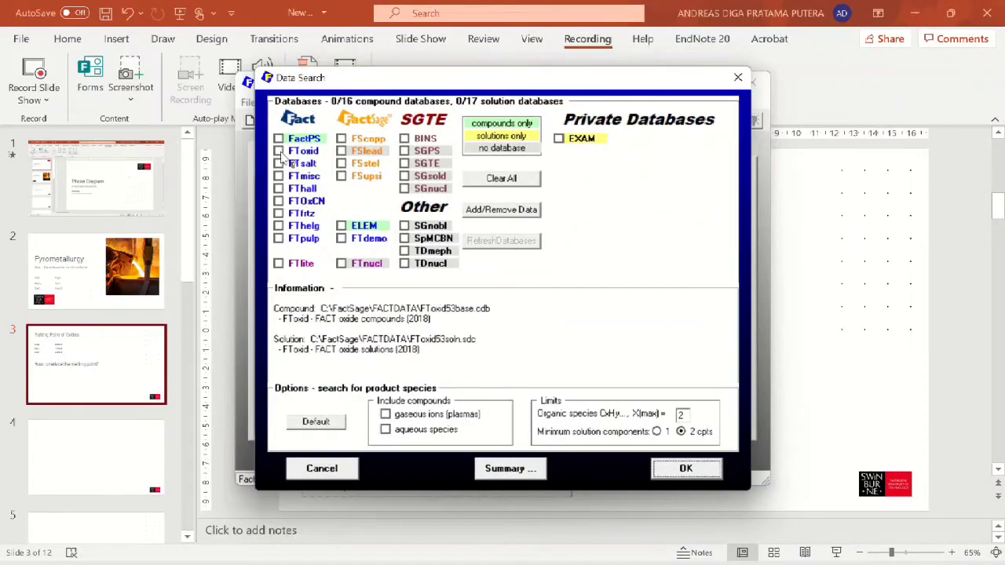
pyautogui.click(279, 150)
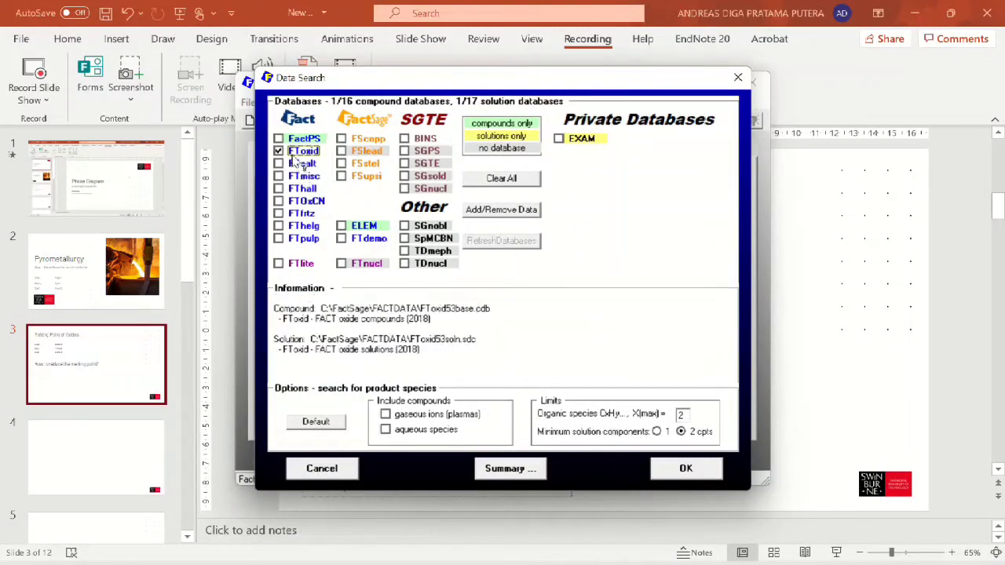
pyautogui.click(709, 471)
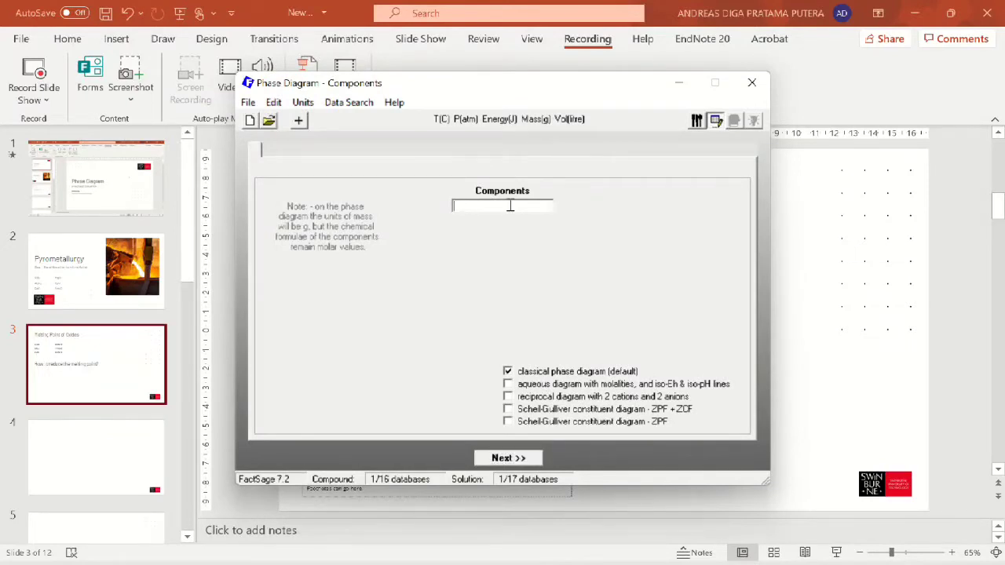
# - Enter SiO2 and CaO as the two system components
pyautogui.write('SiO2')
pyautogui.press('Return')
pyautogui.write('Si')
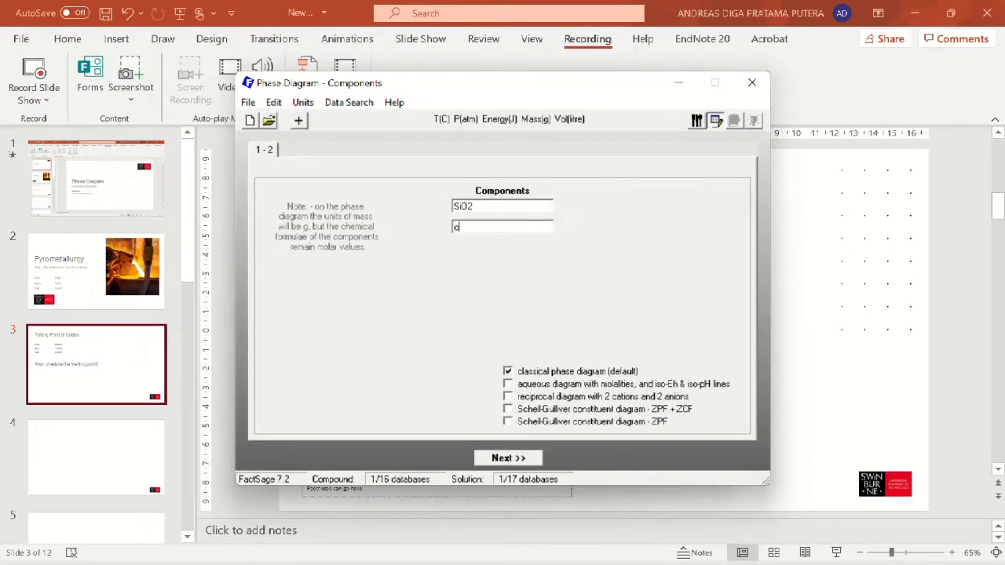
pyautogui.press('BackSpace')
pyautogui.press('BackSpace')
pyautogui.write('CaO')
# - Include pure liquids, pure solids and the FToxid-SLAGA slag marked as possibly immiscible
pyautogui.moveTo(483, 231)
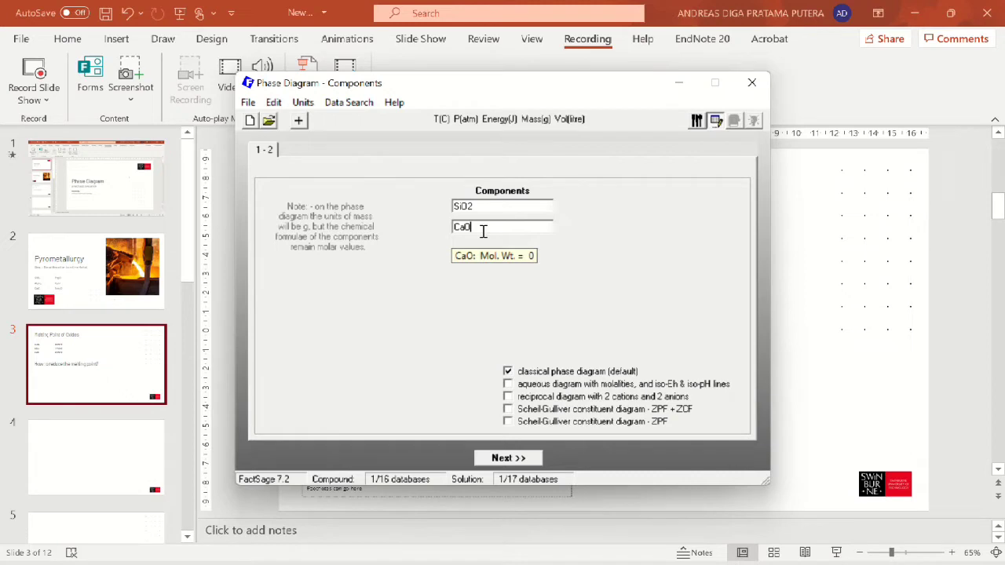
pyautogui.click(502, 458)
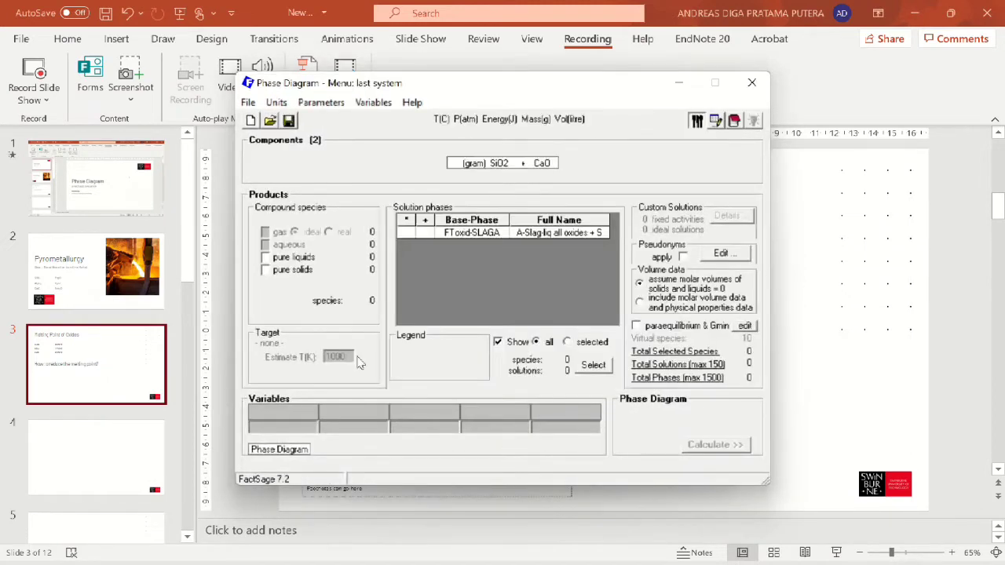
pyautogui.click(266, 257)
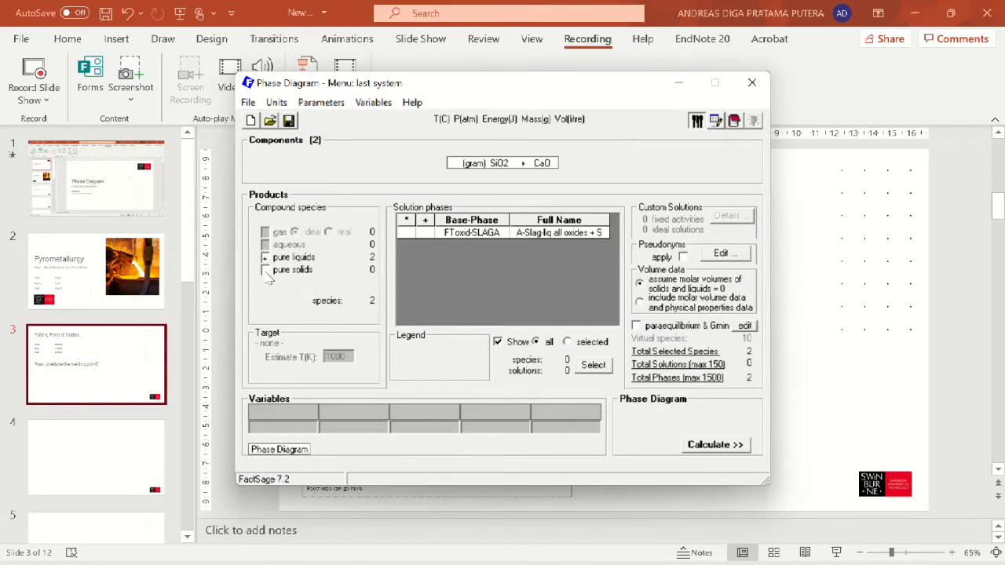
pyautogui.click(266, 270)
pyautogui.click(427, 234)
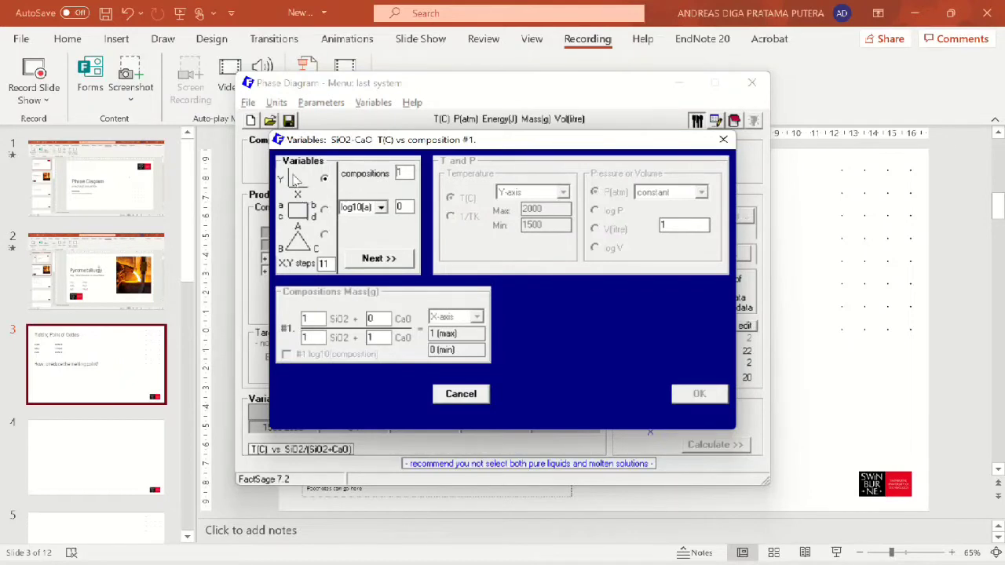
# - Change the temperature limits from 1500–2000 to 1000–2600 °C and confirm the axes
pyautogui.click(377, 259)
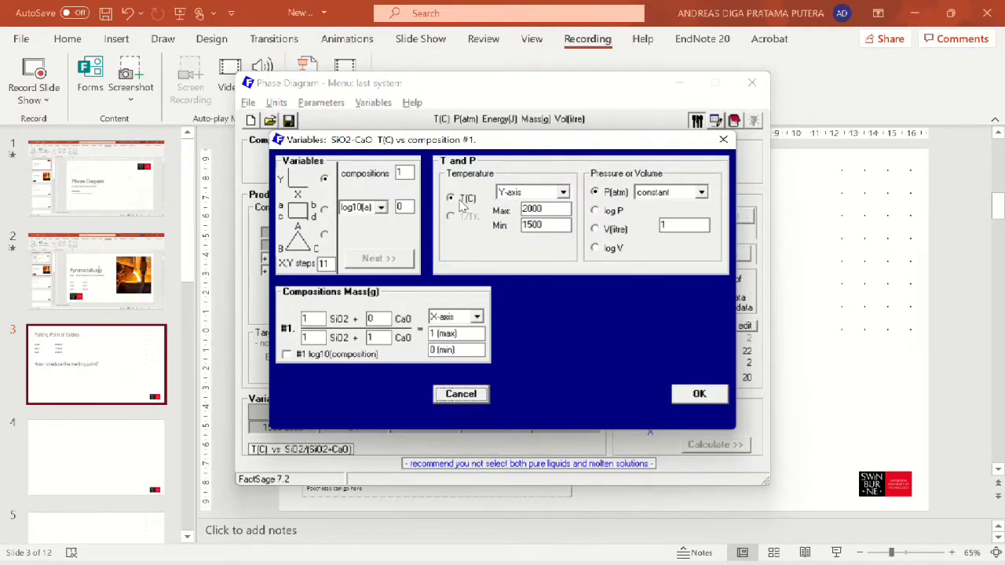
pyautogui.doubleClick(549, 208)
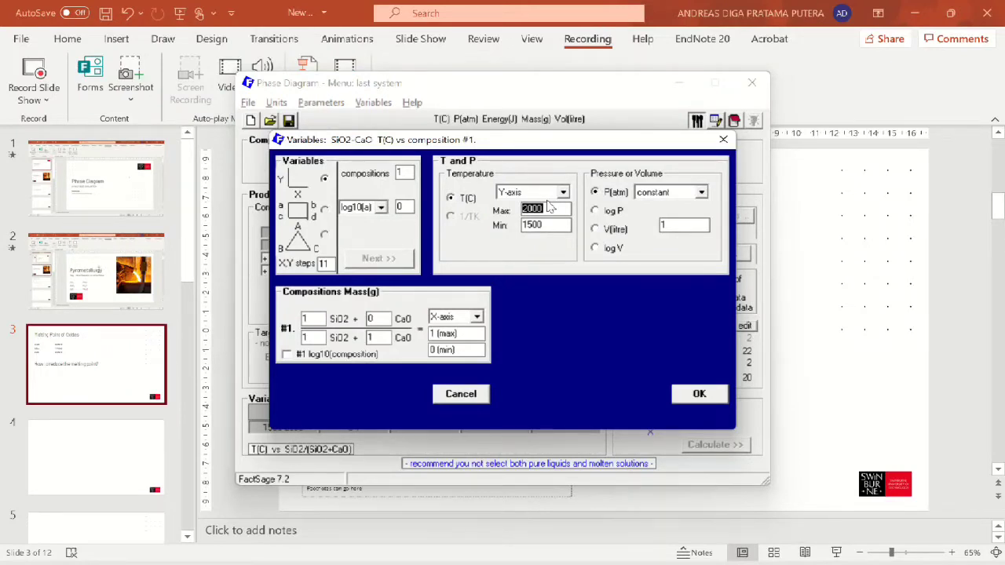
pyautogui.write('2')
pyautogui.click(541, 227)
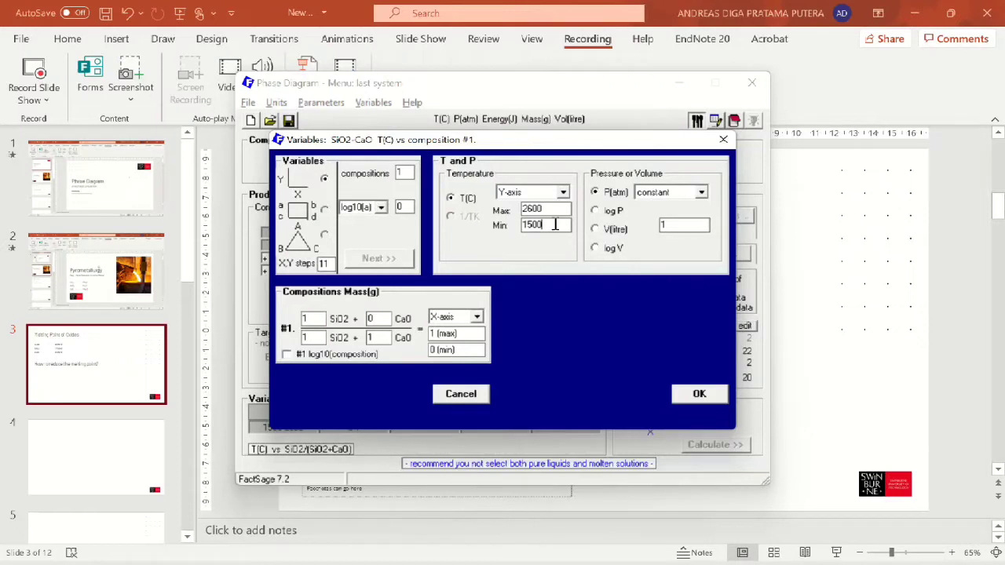
pyautogui.doubleClick(555, 225)
pyautogui.write('10')
pyautogui.press('Tab')
pyautogui.click(700, 395)
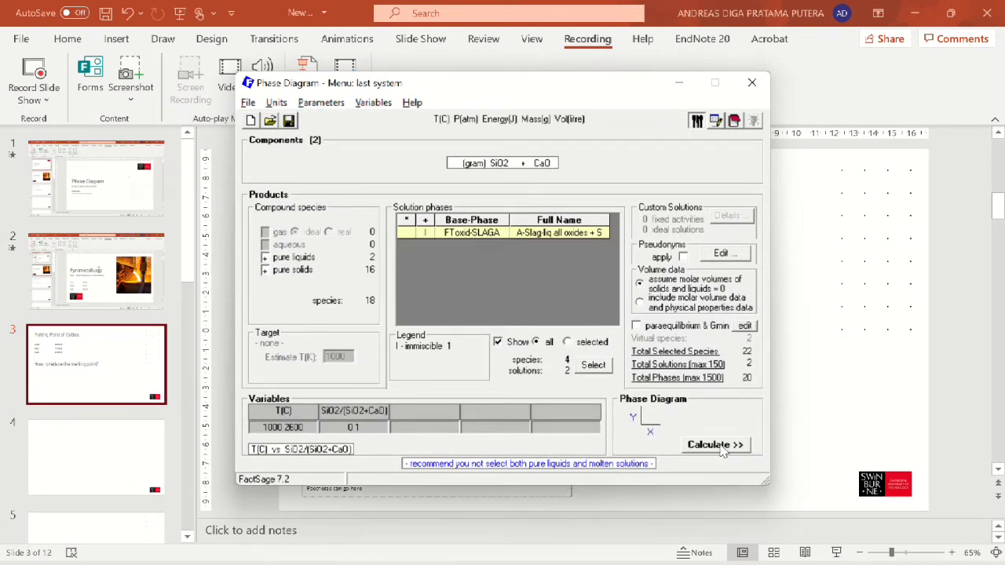
# - Calculate the SiO2–CaO diagram at 1 atm and select its horizontal line near 2000 °C
pyautogui.click(716, 446)
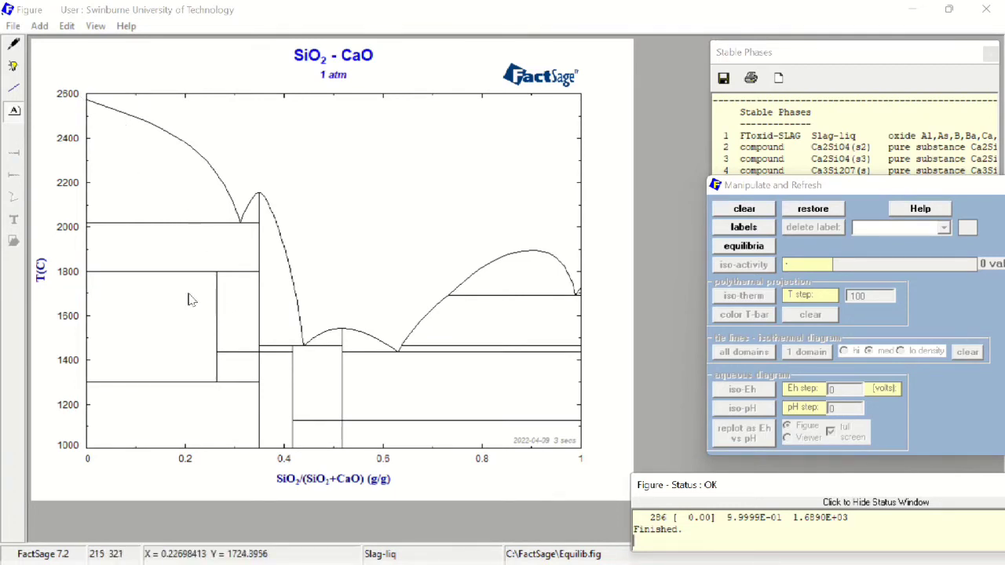
pyautogui.click(245, 226)
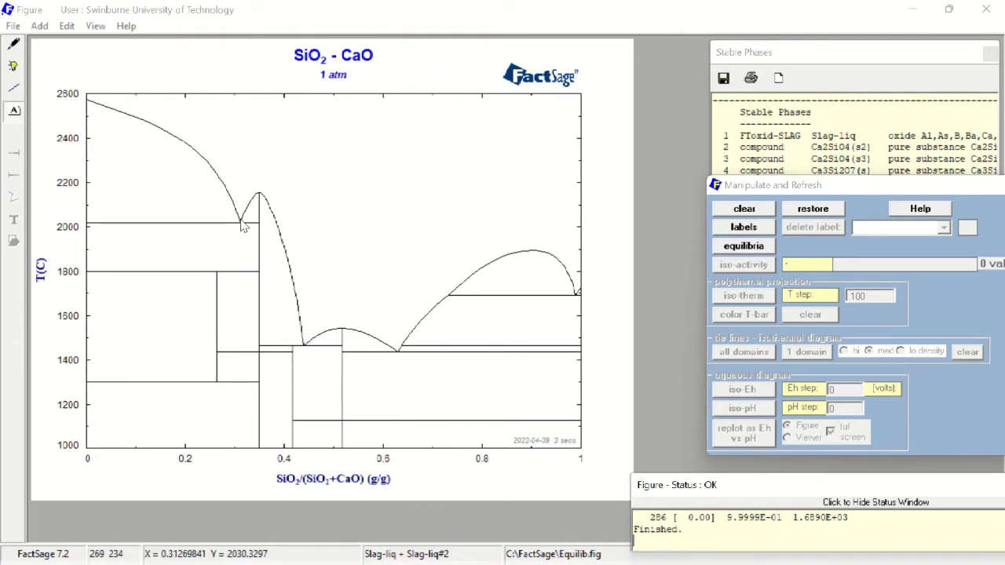
pyautogui.moveTo(244, 228)
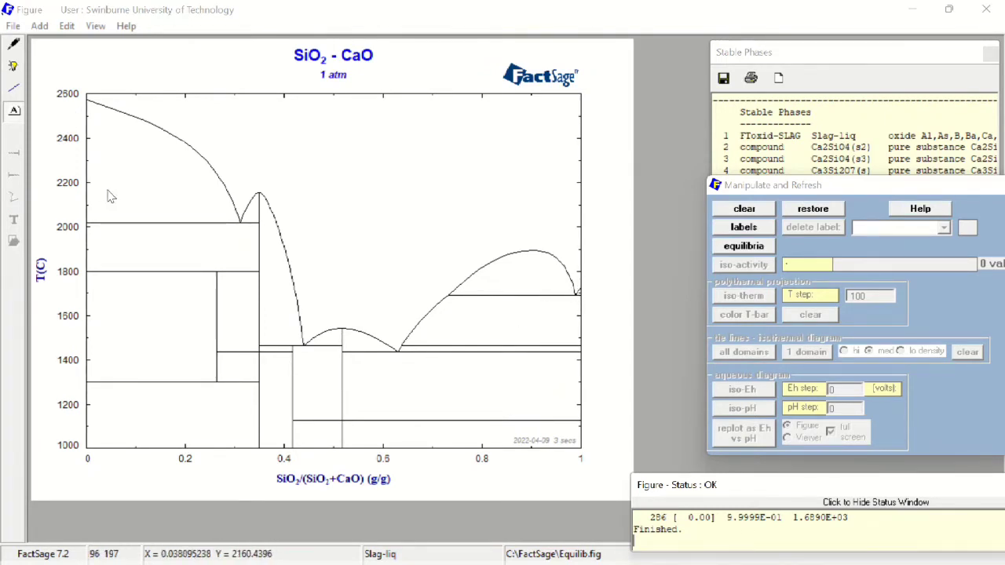
pyautogui.moveTo(180, 203)
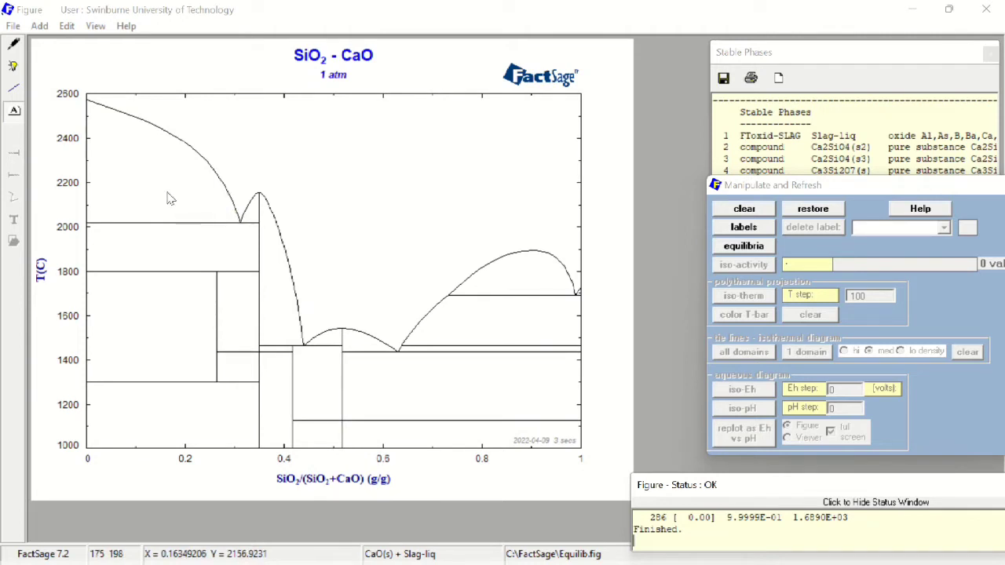
# - Label the remaining phase fields, from CaO + Slag-liq through CaSiO3(s2) + SiO2(s4)
pyautogui.click(168, 199)
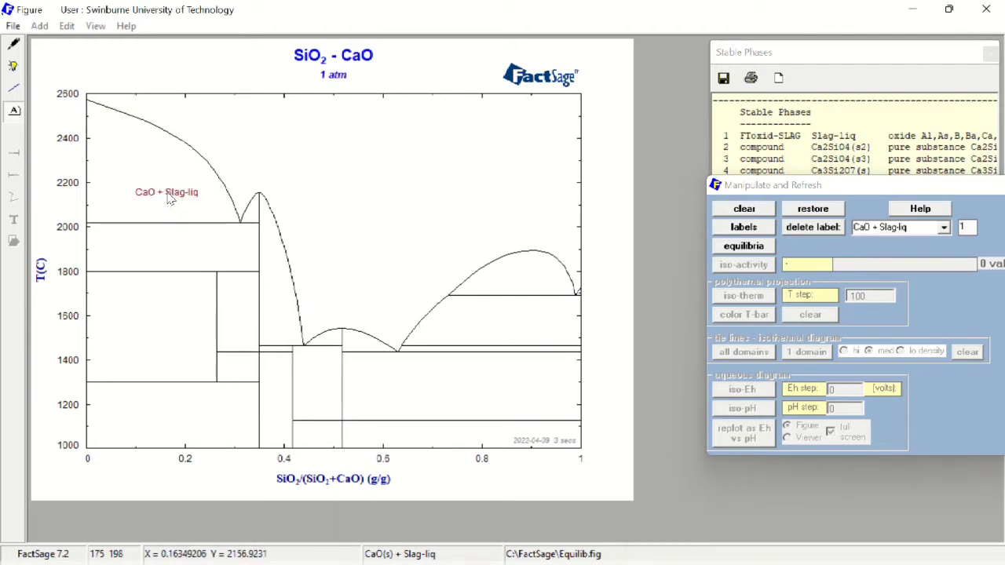
pyautogui.click(388, 211)
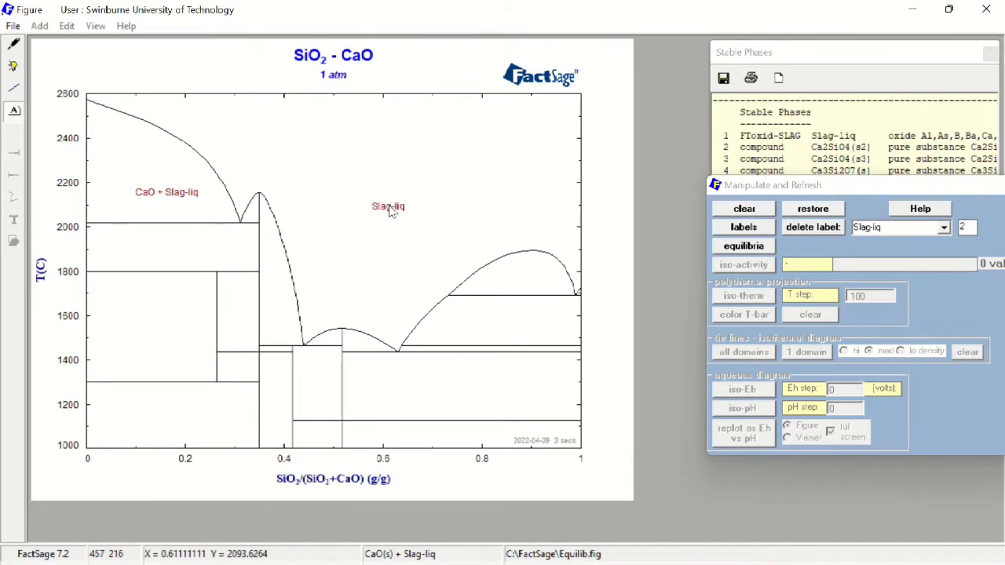
pyautogui.click(522, 278)
pyautogui.click(488, 328)
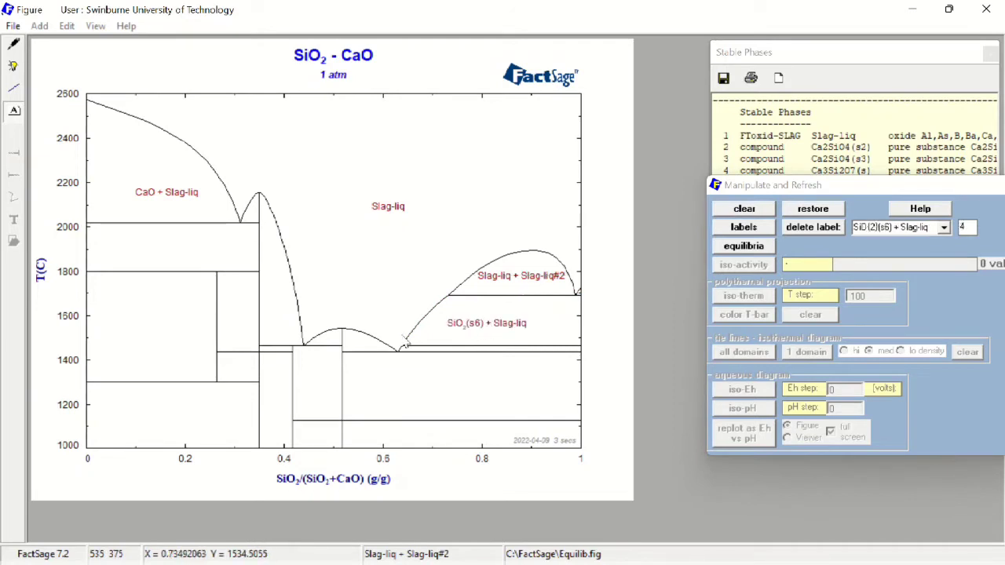
pyautogui.click(361, 347)
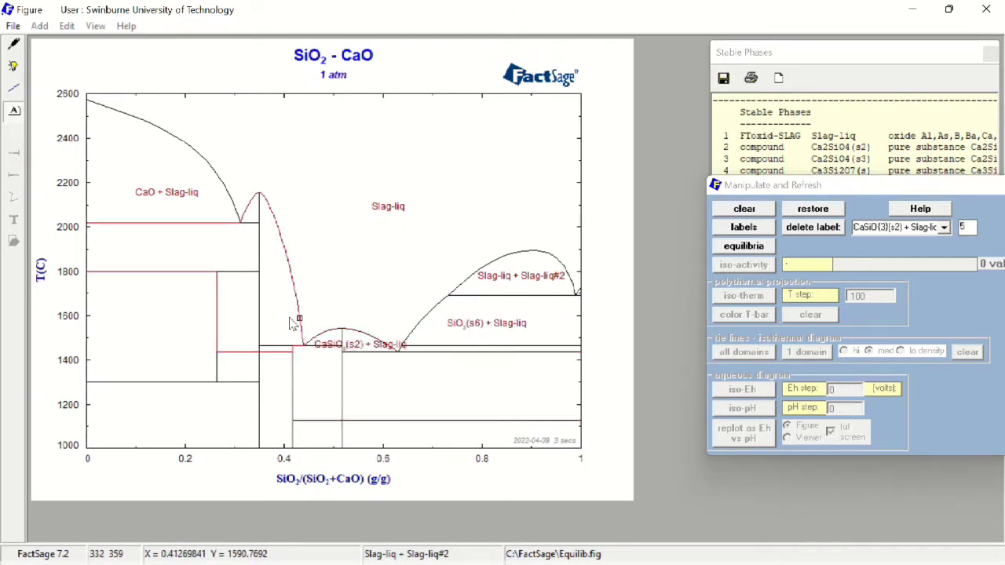
pyautogui.click(291, 322)
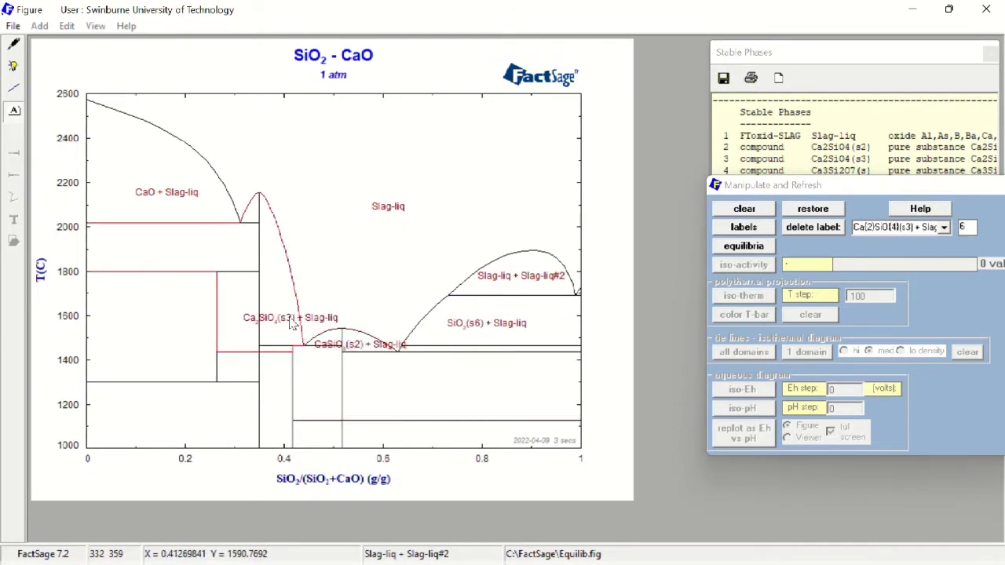
pyautogui.click(207, 253)
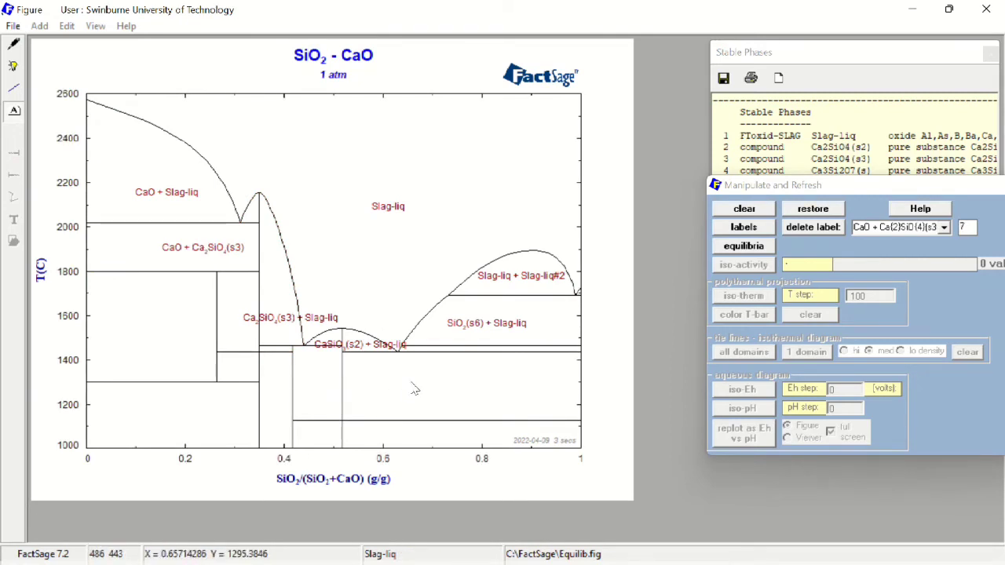
pyautogui.click(322, 388)
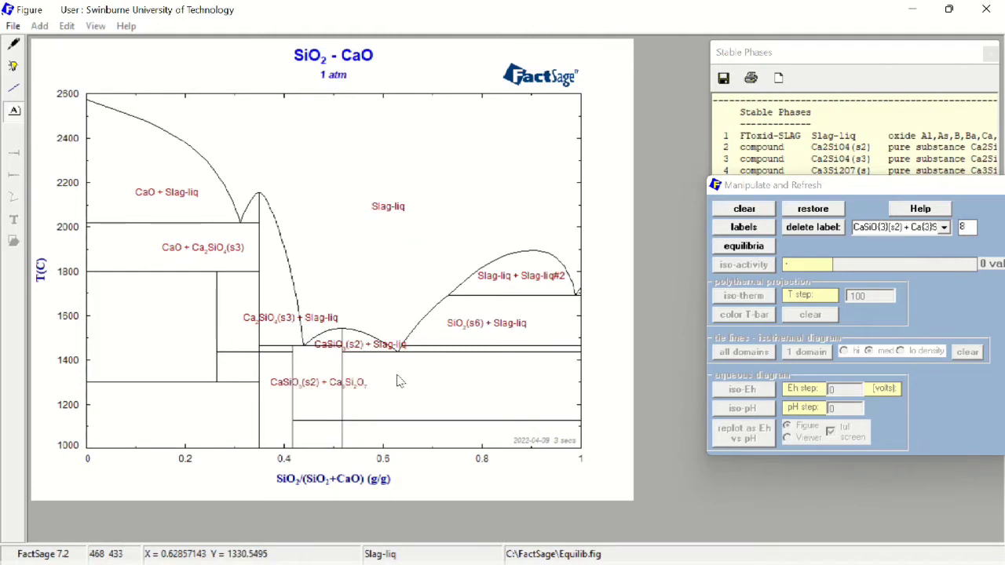
pyautogui.click(460, 393)
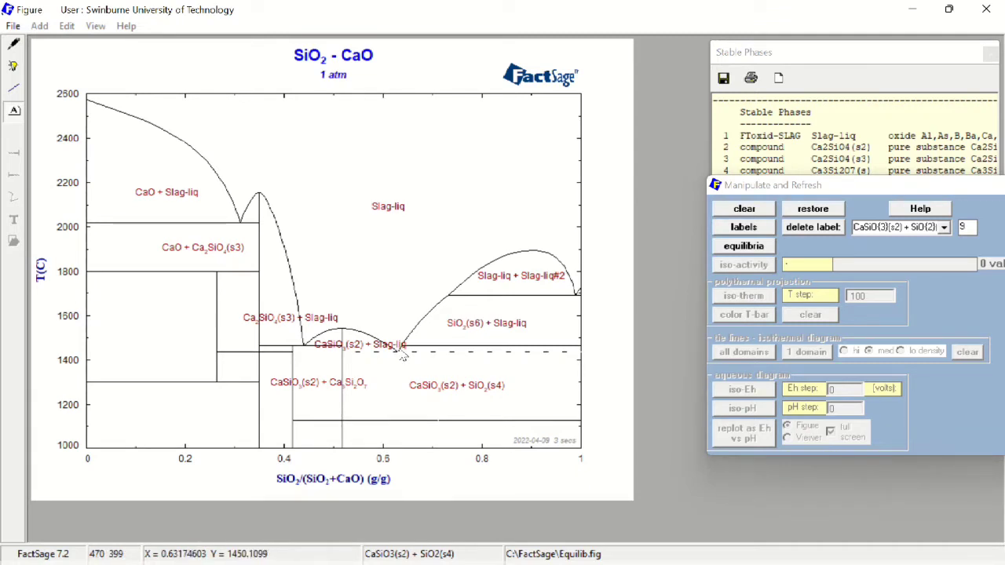
pyautogui.click(12, 26)
pyautogui.click(12, 26)
# - Save the diagram as a Windows Bitmap, choosing This PC > Documents as the location
pyautogui.click(12, 25)
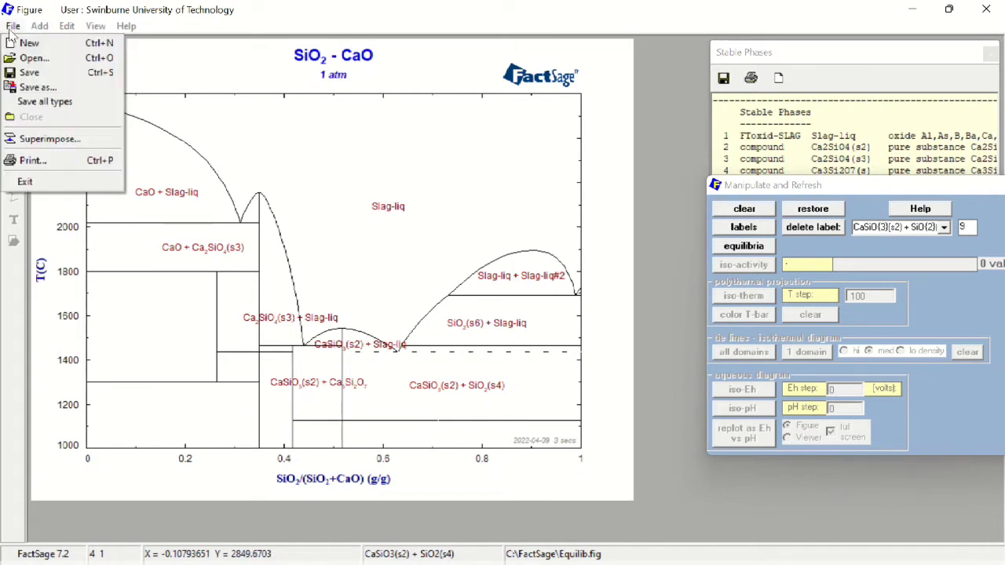
pyautogui.click(29, 73)
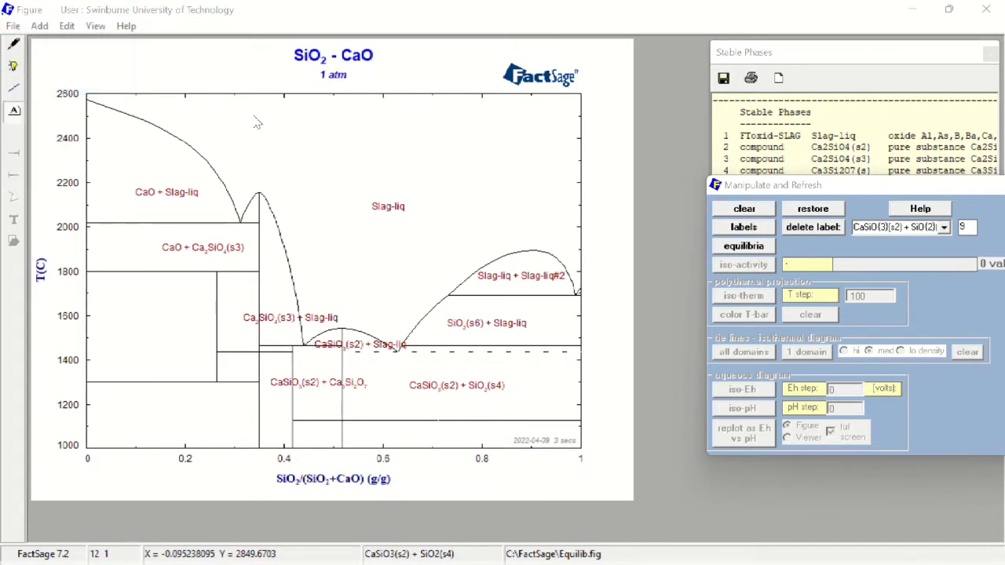
pyautogui.click(610, 390)
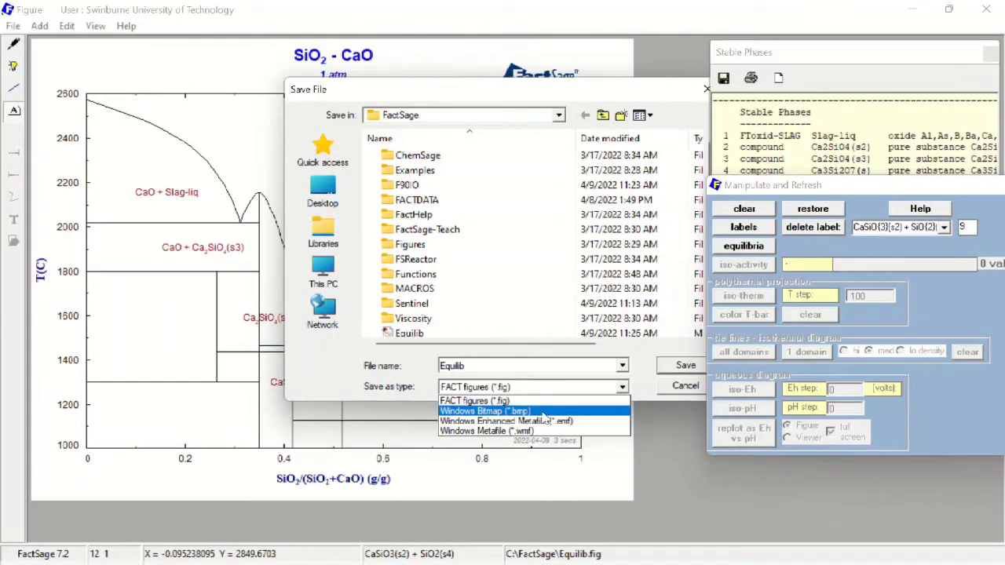
pyautogui.click(542, 414)
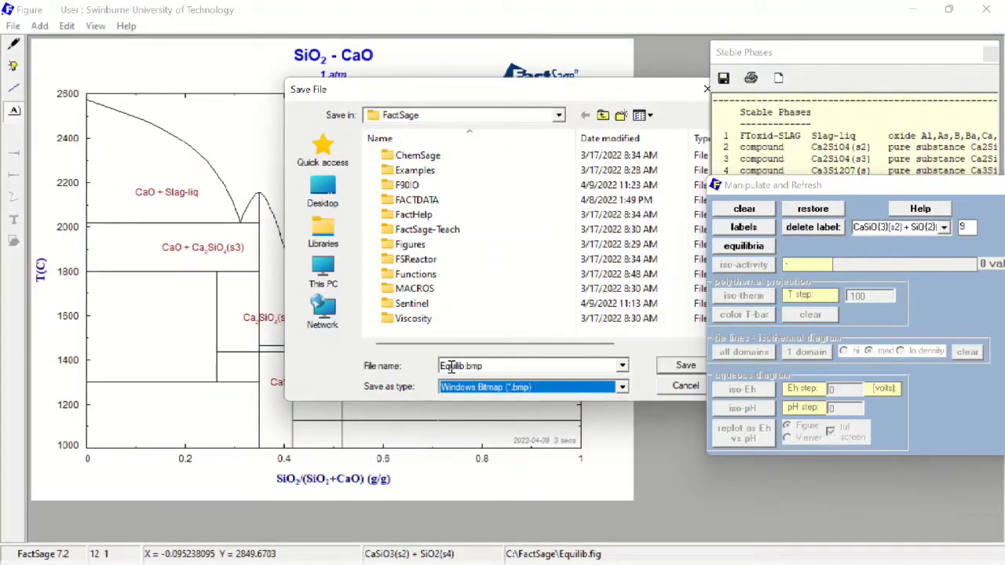
pyautogui.click(326, 201)
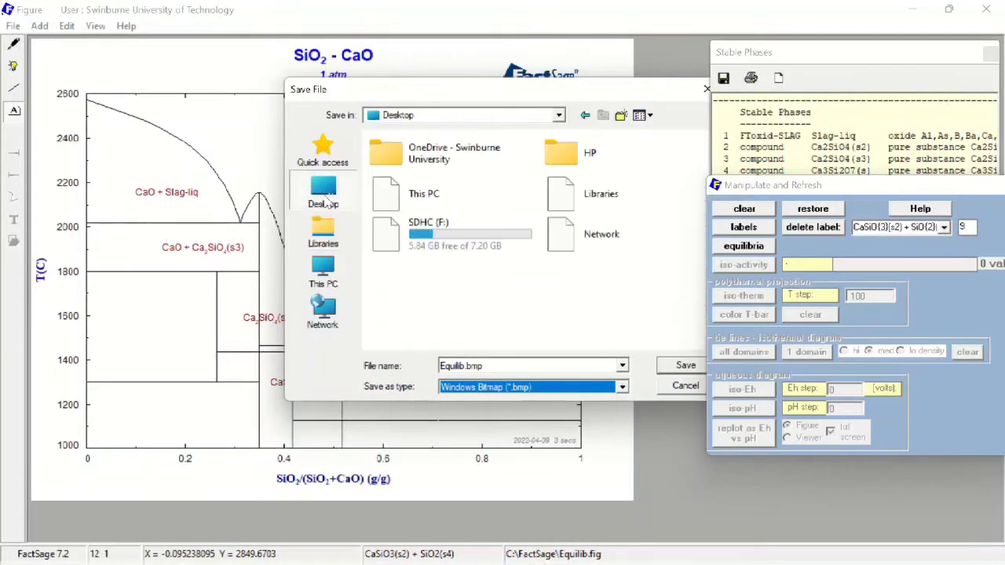
pyautogui.moveTo(534, 94); pyautogui.dragTo(448, 90)
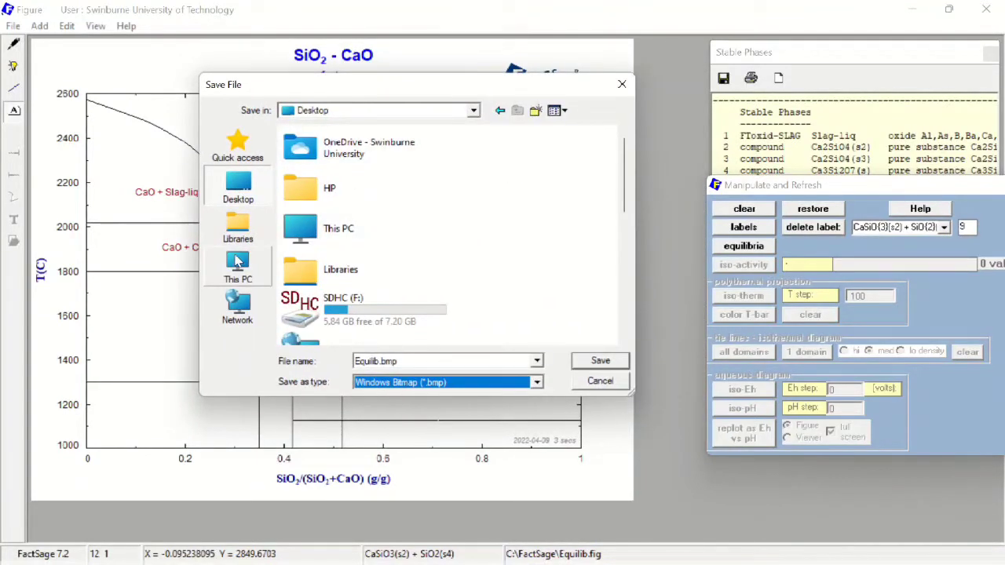
pyautogui.click(238, 263)
pyautogui.click(348, 206)
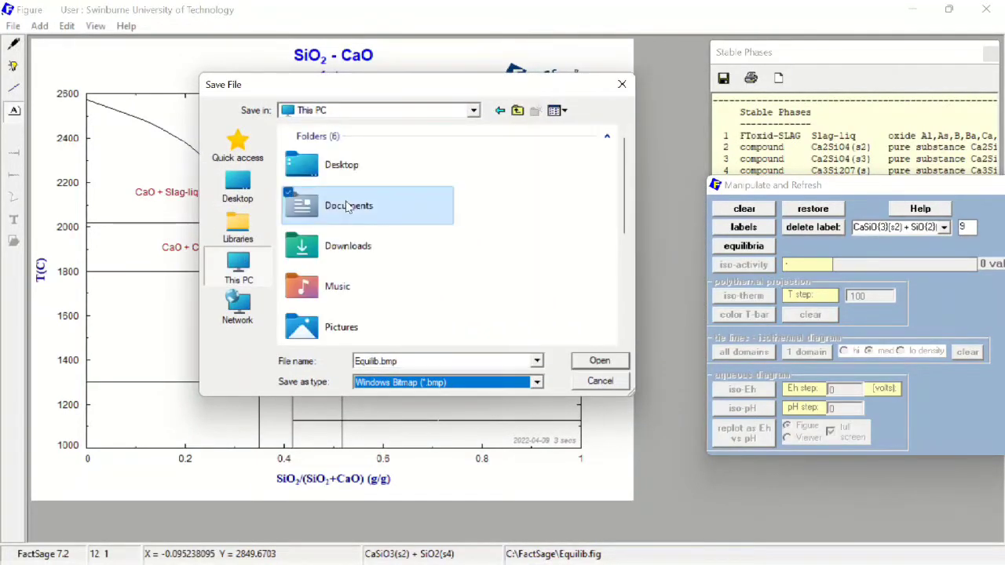
pyautogui.doubleClick(348, 206)
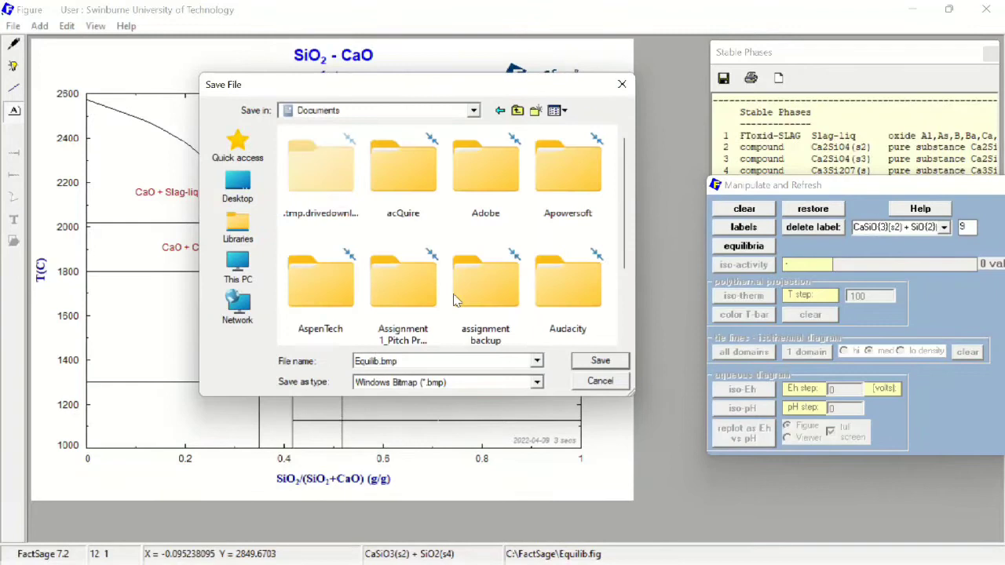
# - Name the file SiO2-CaO, save it and accept the bitmap properties
pyautogui.doubleClick(445, 364)
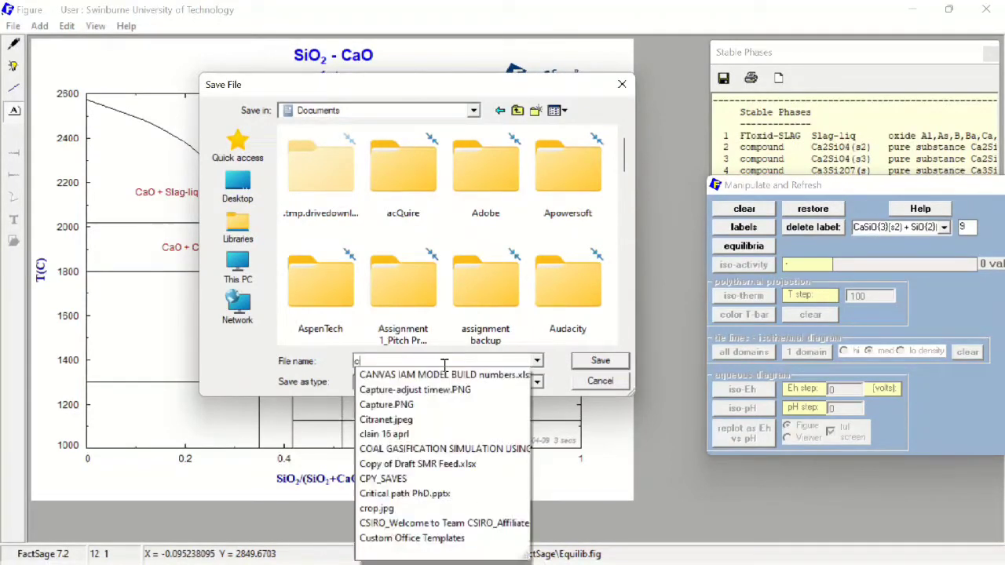
pyautogui.write('a')
pyautogui.press('BackSpace')
pyautogui.press('BackSpace')
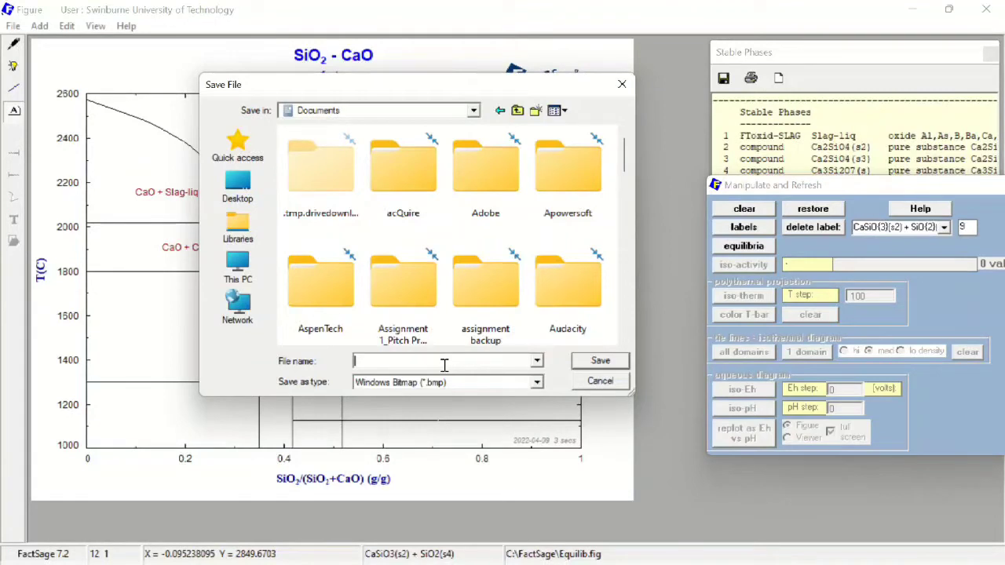
pyautogui.write('si')
pyautogui.press('BackSpace')
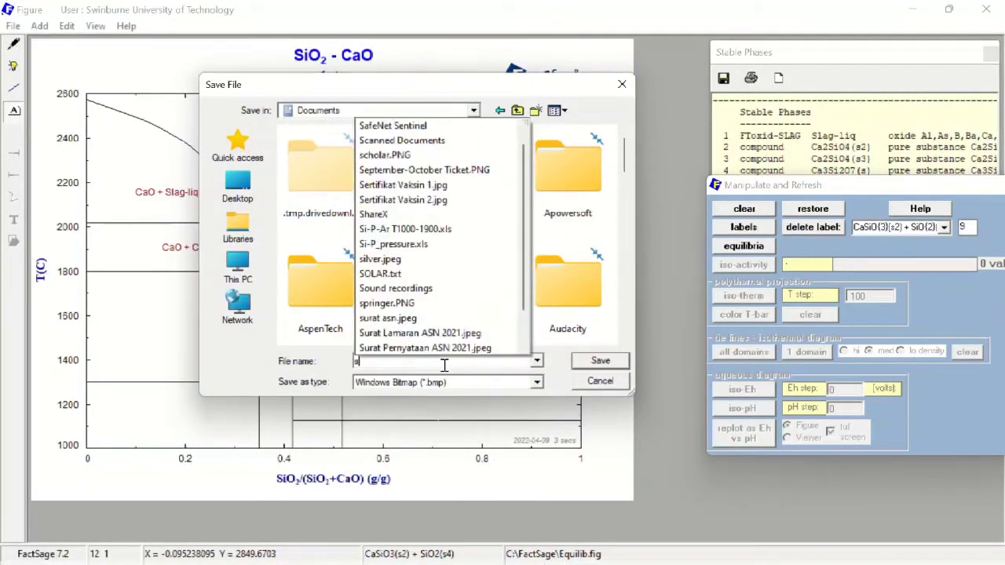
pyautogui.press('BackSpace')
pyautogui.write('SiO2-CaO')
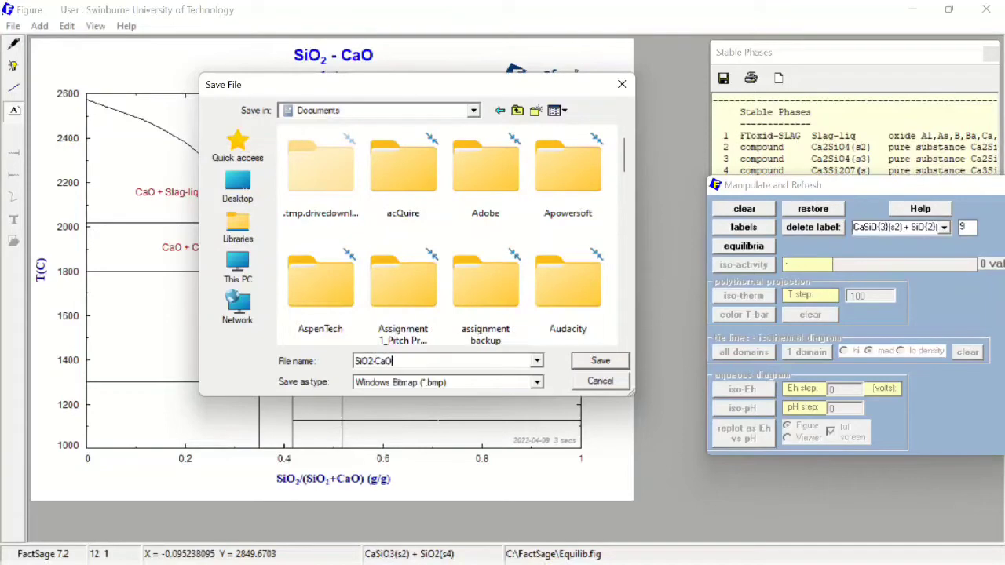
pyautogui.click(616, 366)
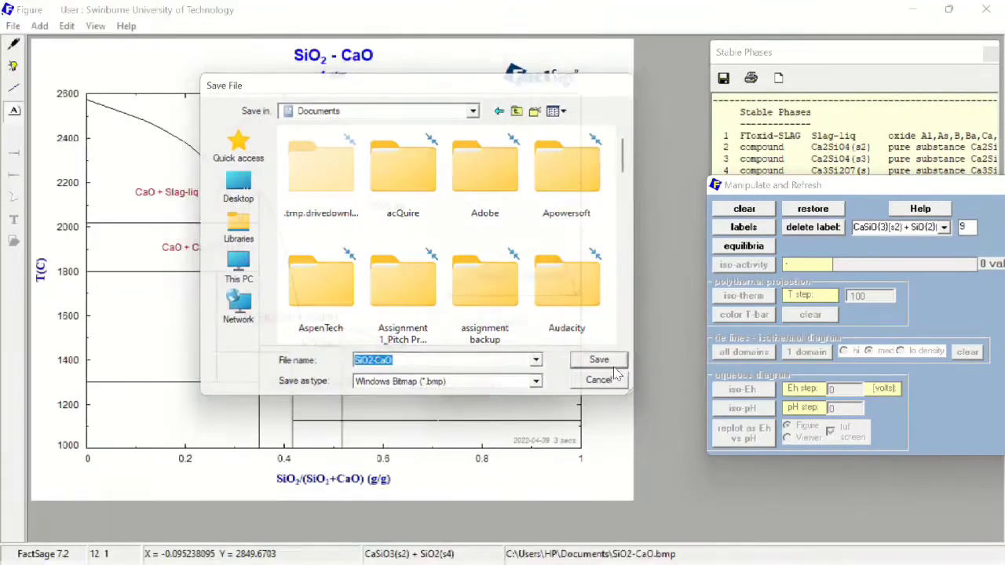
pyautogui.click(476, 414)
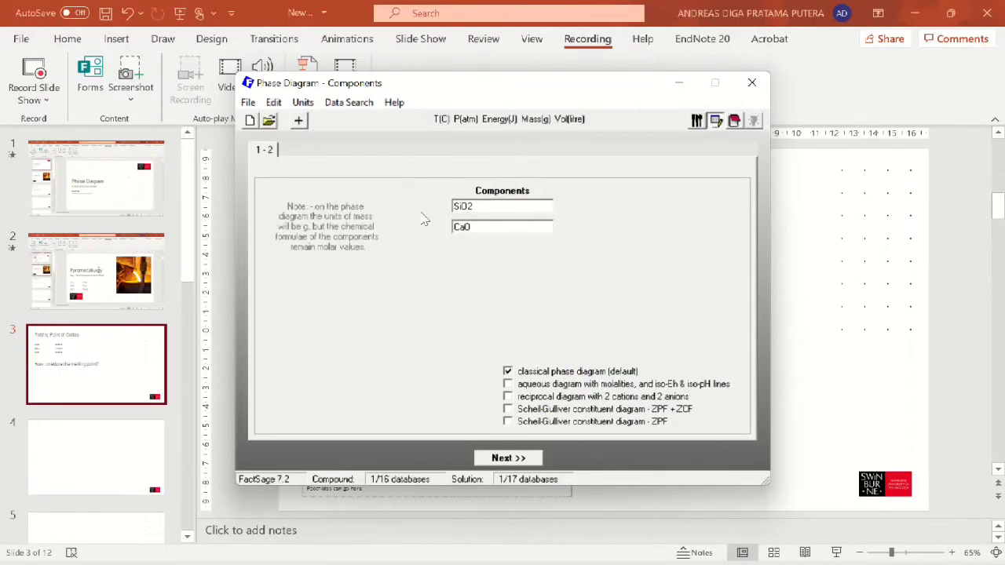
# - Add Al2O3 as a third component after SiO2 and CaO
pyautogui.doubleClick(504, 229)
pyautogui.press('Tab')
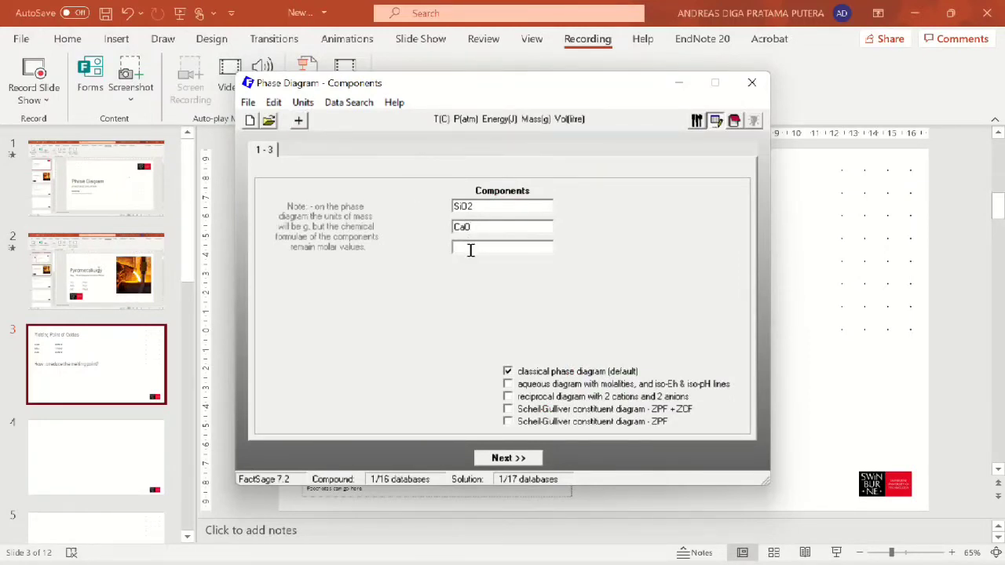
pyautogui.write('a')
pyautogui.write('l2O34')
# - Include the FToxid-MeO_A, FToxid-Mel_A and FToxid-Mull solution phases
pyautogui.click(518, 460)
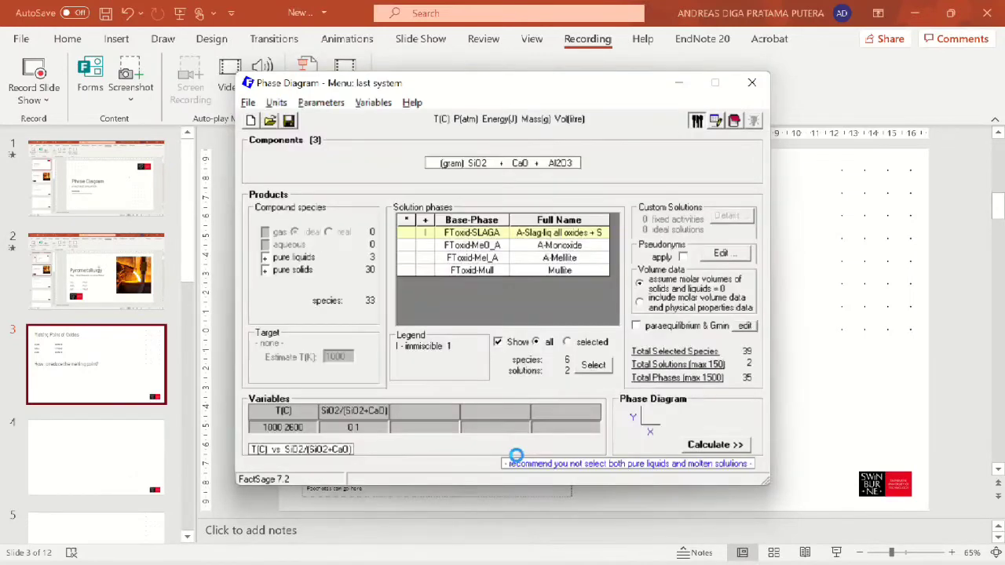
pyautogui.doubleClick(424, 245)
pyautogui.click(425, 258)
pyautogui.doubleClick(425, 271)
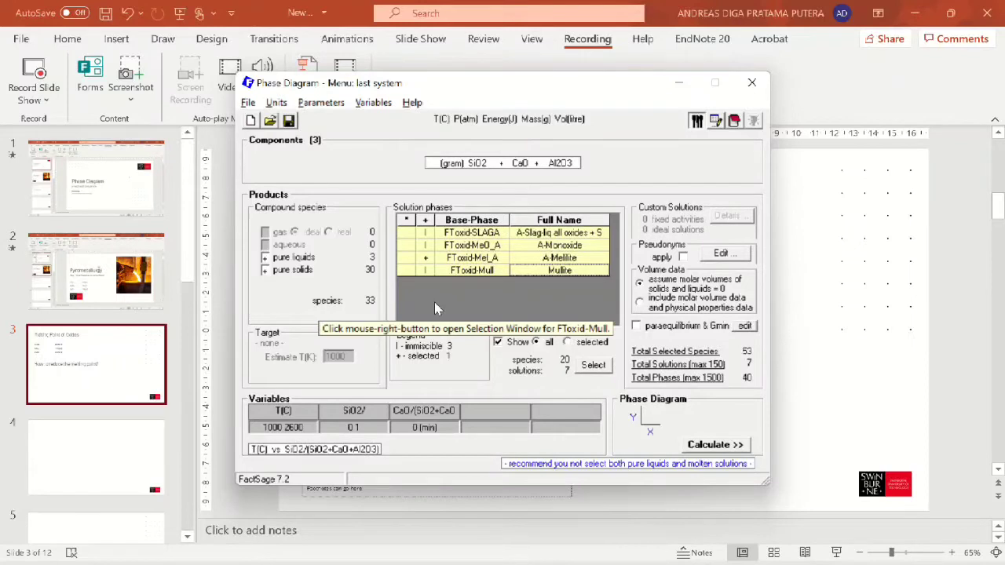
pyautogui.click(369, 107)
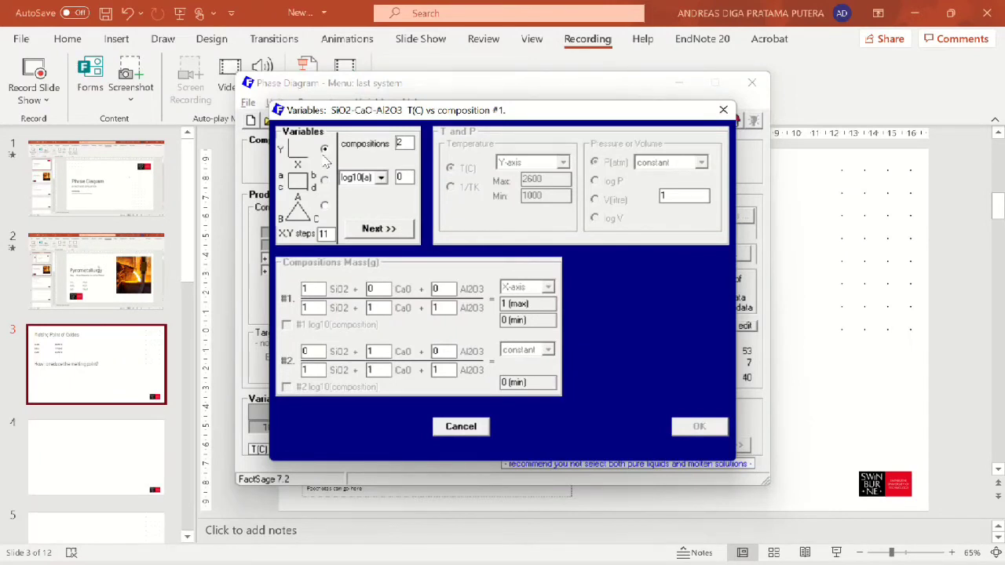
# - Switch the diagram to a ternary triangle with SiO2, CaO and Al2O3 corners
pyautogui.click(325, 205)
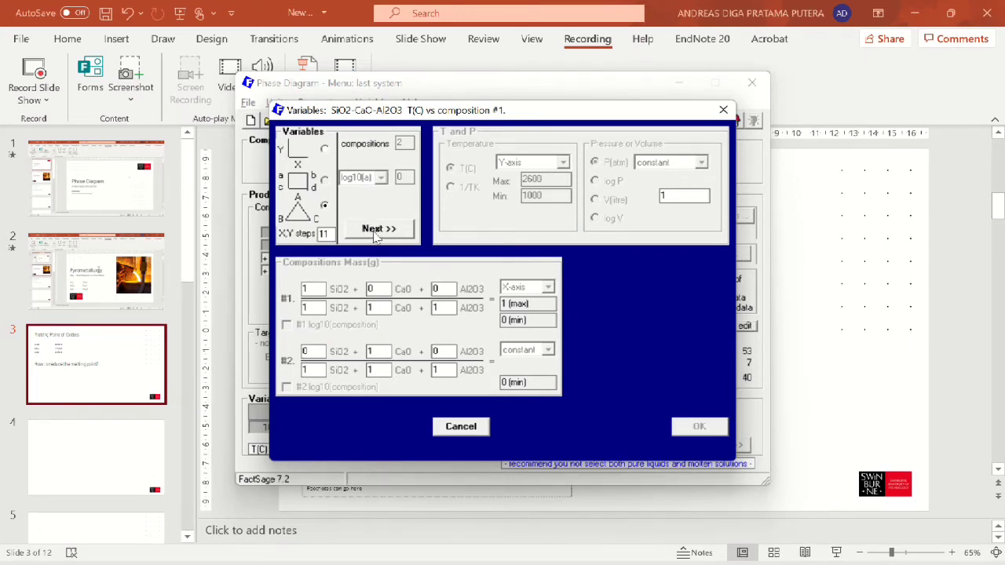
pyautogui.click(375, 229)
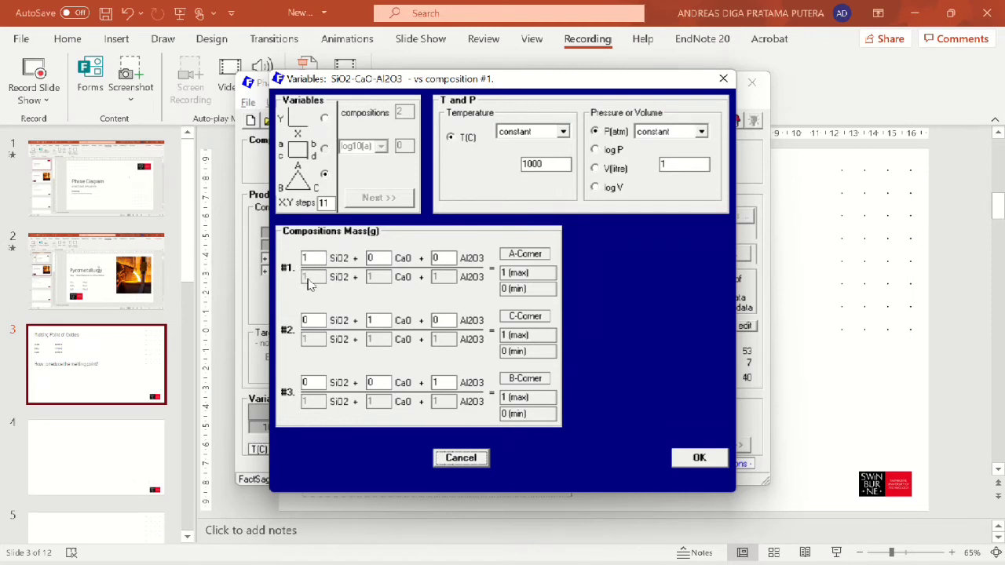
# - Point out the SiO2, CaO and Al2O3 corner compositions of the ternary diagram
pyautogui.click(309, 258)
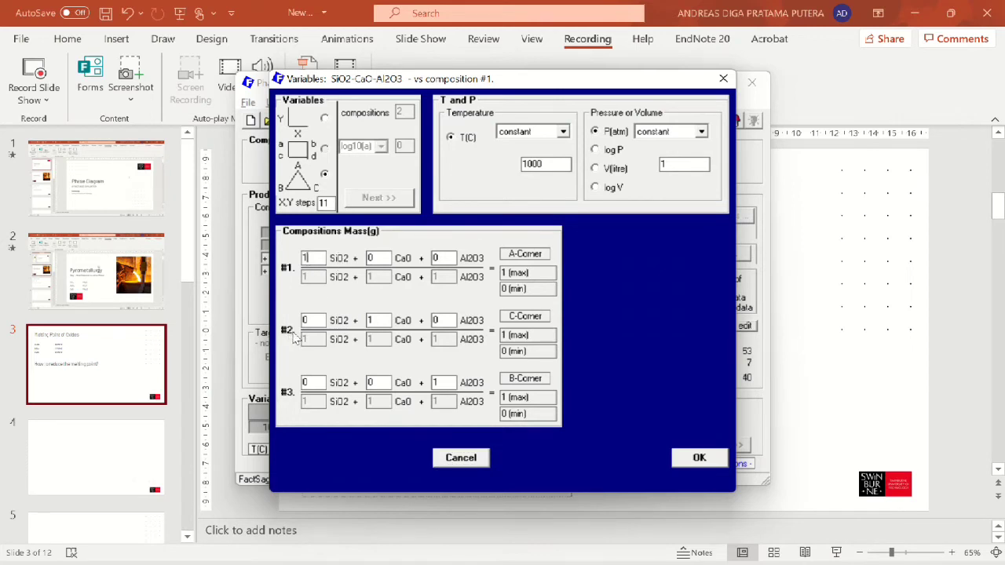
pyautogui.doubleClick(375, 320)
pyautogui.doubleClick(450, 383)
pyautogui.click(694, 464)
pyautogui.click(438, 382)
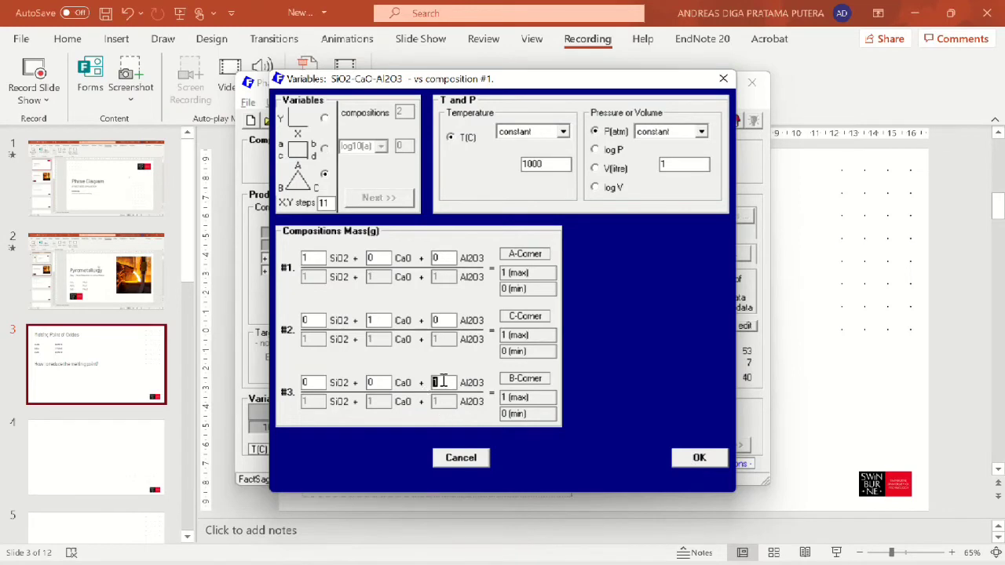
# - Check the oxide melting-point slide, then set T(C) to 1400 and calculate
pyautogui.doubleClick(556, 163)
pyautogui.click(64, 364)
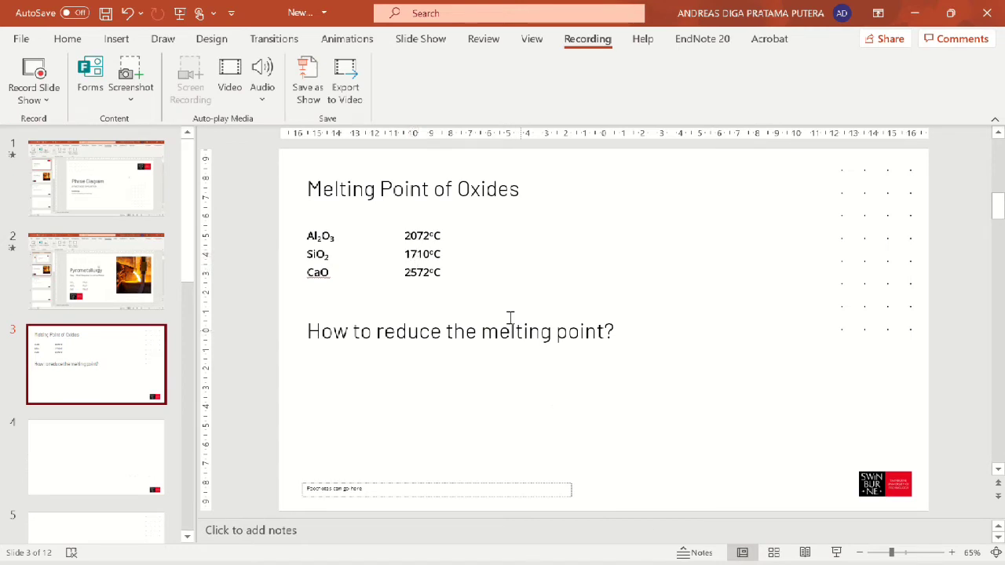
pyautogui.hotkey('alt', 'Tab')
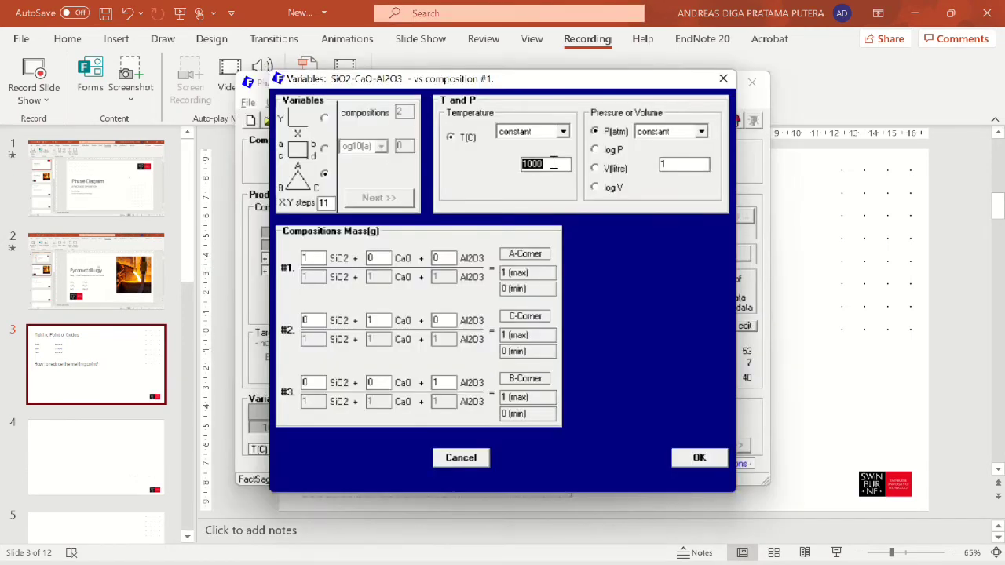
pyautogui.doubleClick(553, 162)
pyautogui.write('14000')
pyautogui.click(695, 463)
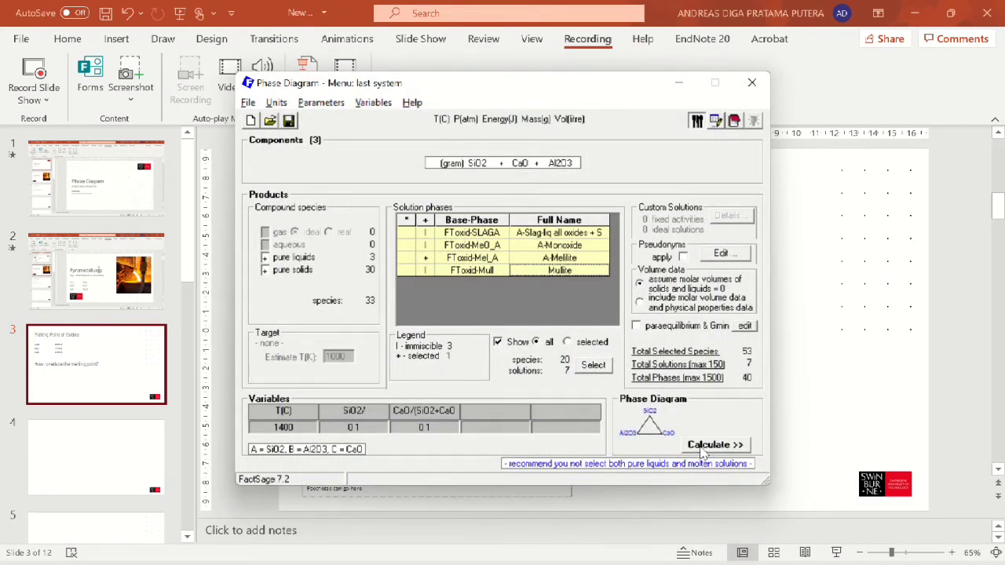
pyautogui.click(701, 446)
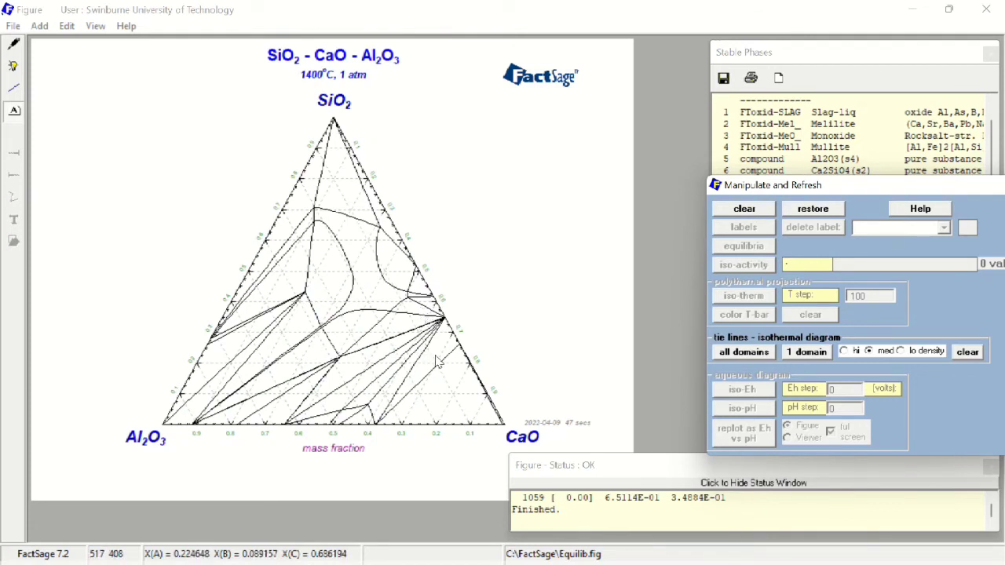
# - Let the 1400 °C diagram finish plotting and inspect the Ca2SiO4(s2) + Ca3Al2O6(s) three-phase field
pyautogui.moveTo(437, 361)
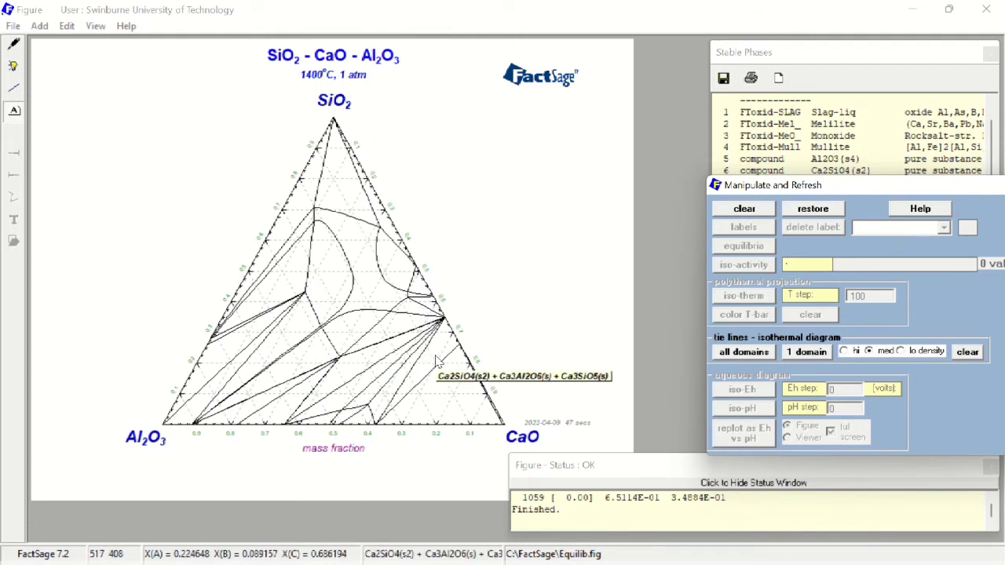
# - Place and position the CaAl2Si2O8(s2) + Slag-liq label on the 1400 °C diagram
pyautogui.click(373, 293)
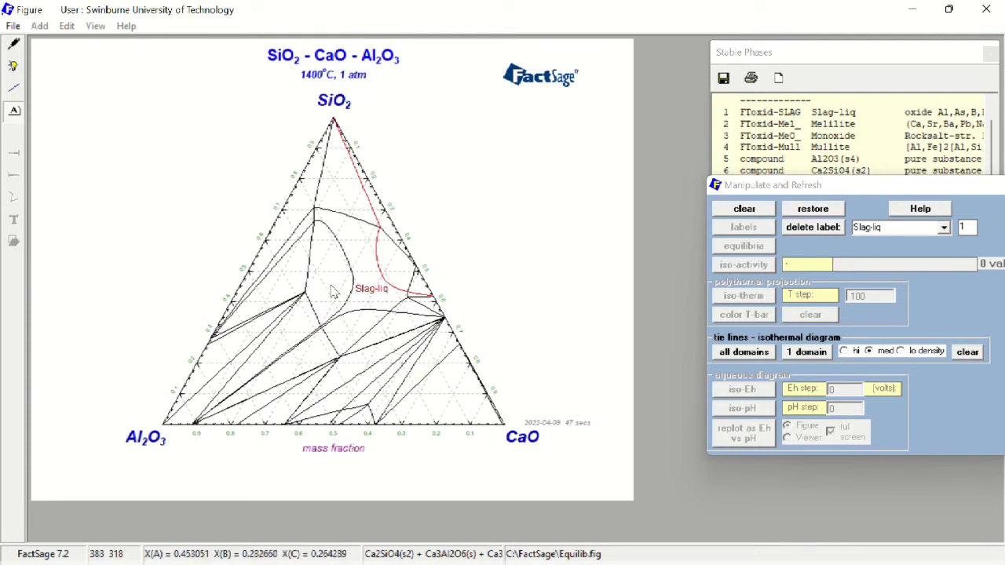
pyautogui.click(330, 294)
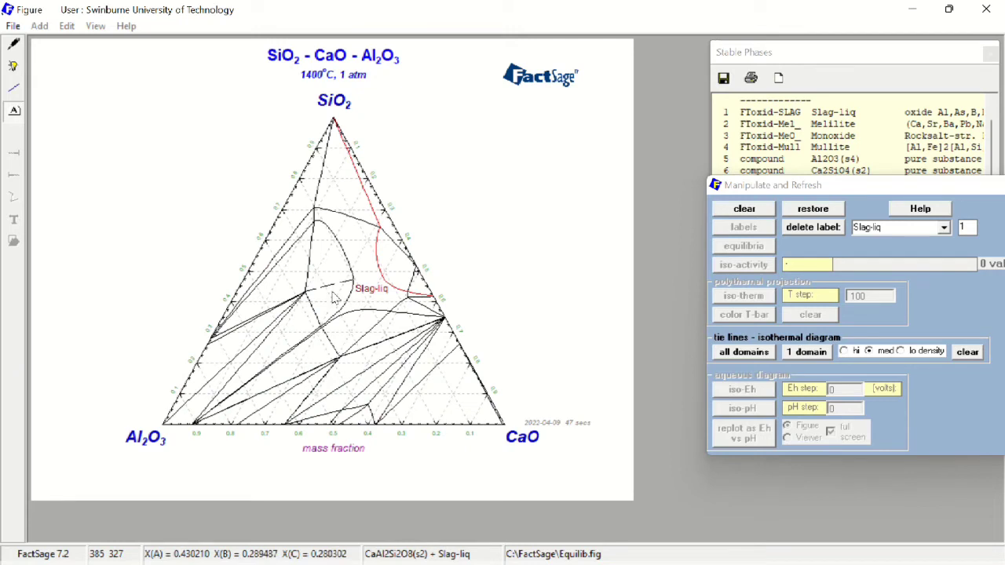
pyautogui.click(332, 297)
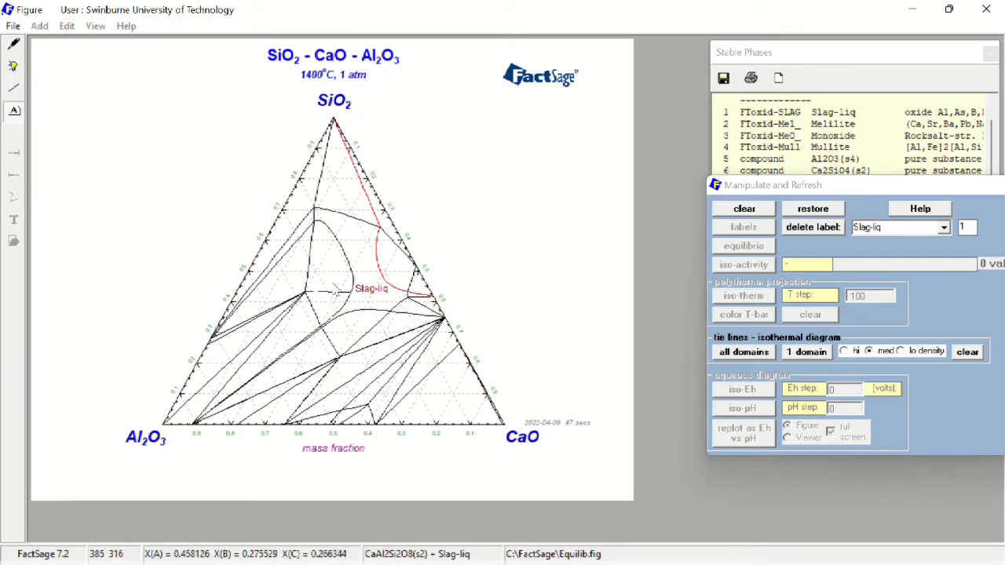
pyautogui.click(334, 291)
pyautogui.click(335, 290)
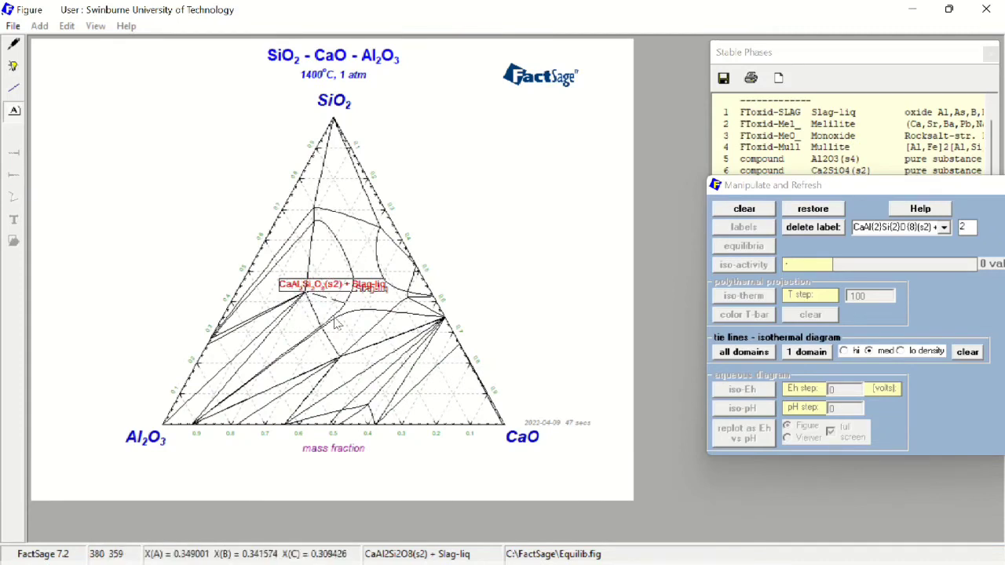
# - Label the Melilite, CaSiO3(s2) and SiO2(s4) + Slag-liq fields and the CaO-corner three-phase field
pyautogui.click(358, 330)
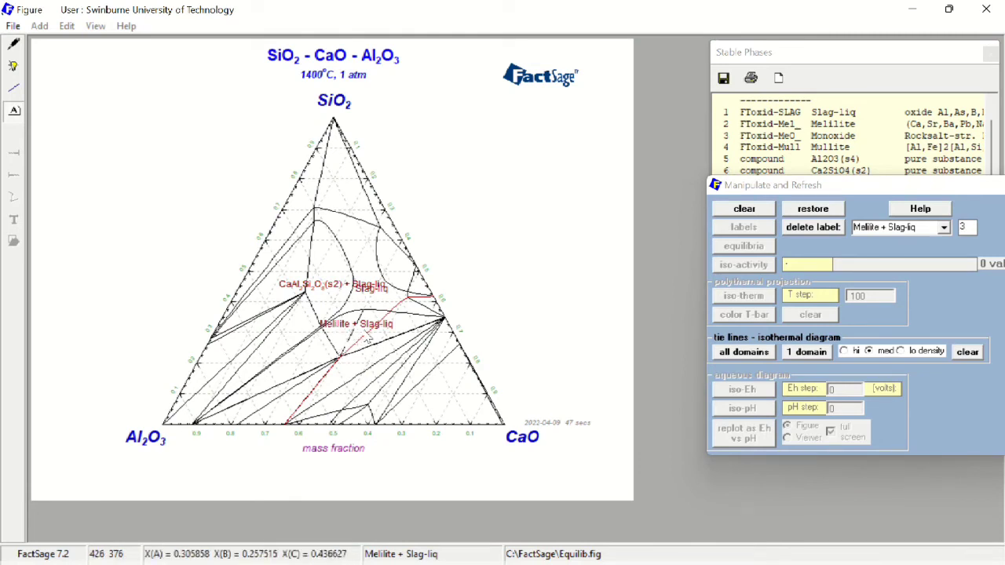
pyautogui.click(397, 275)
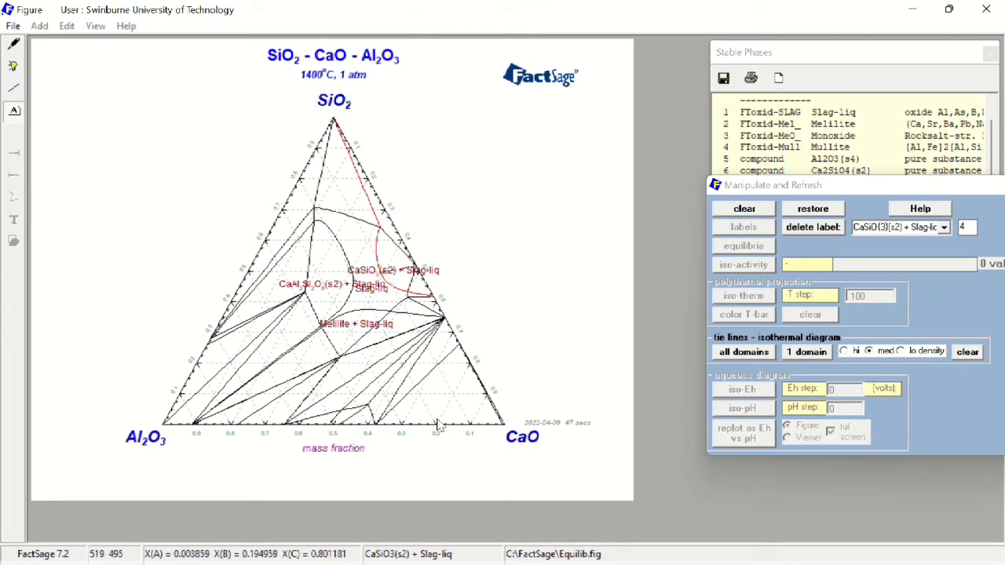
pyautogui.click(350, 197)
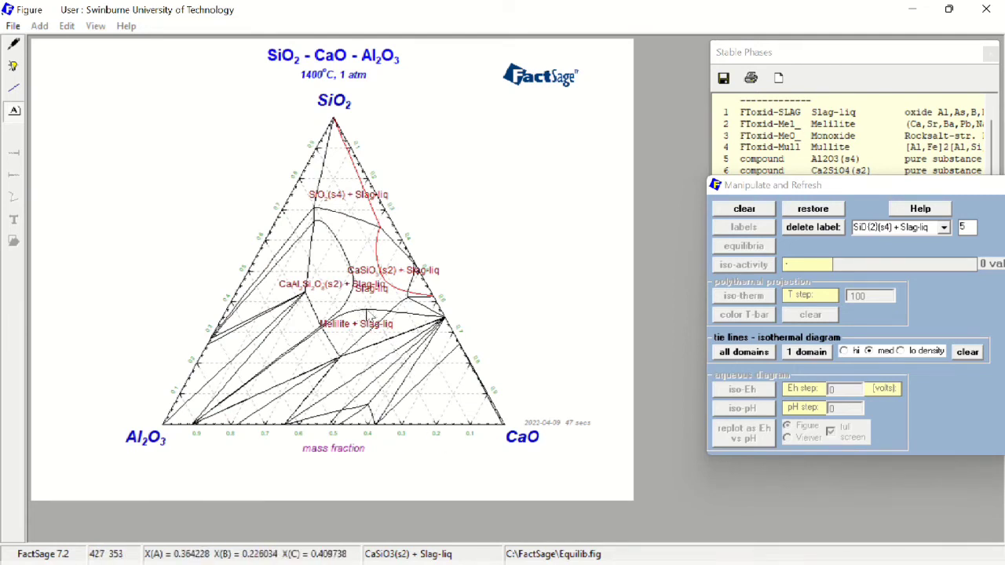
pyautogui.click(374, 314)
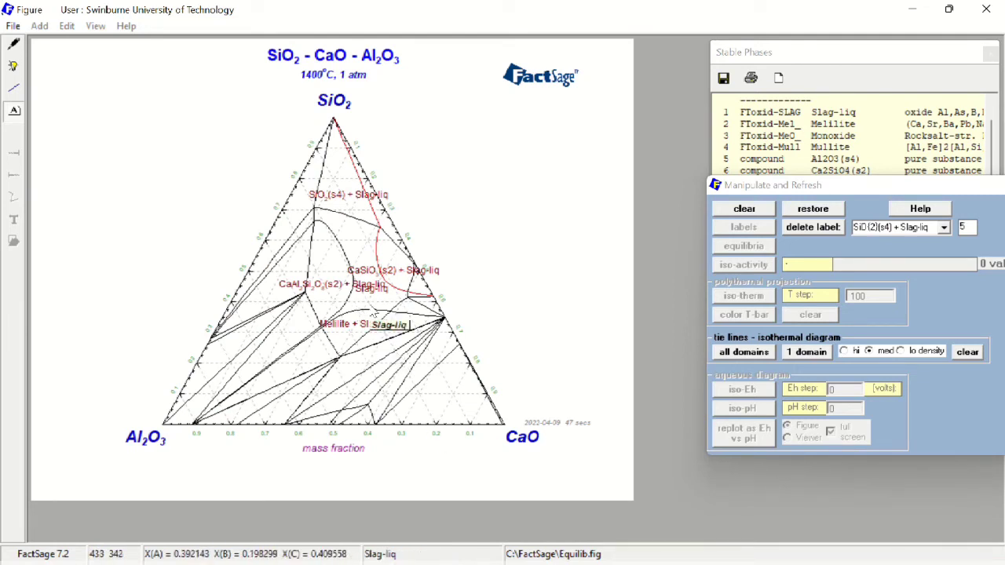
pyautogui.press('Return')
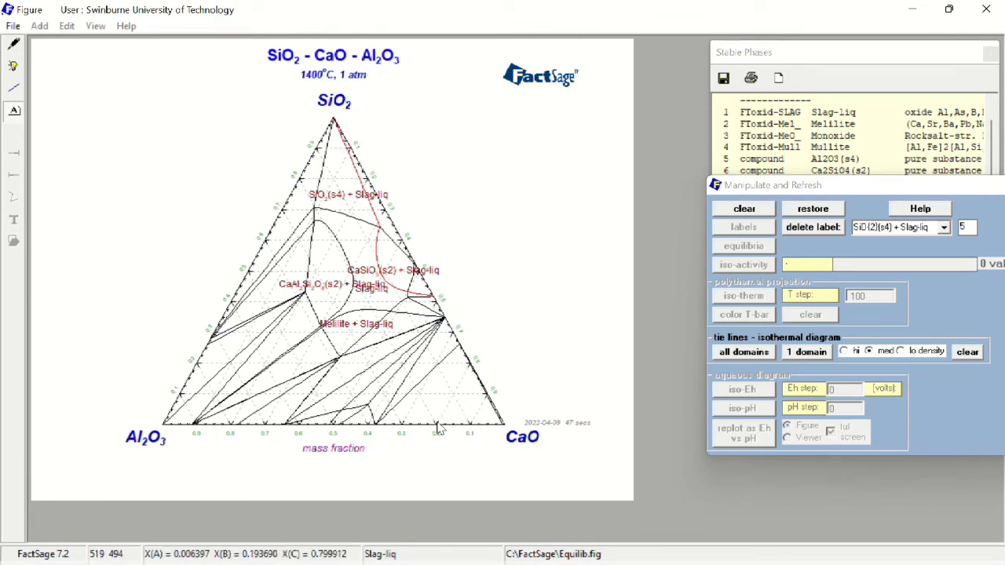
pyautogui.click(458, 402)
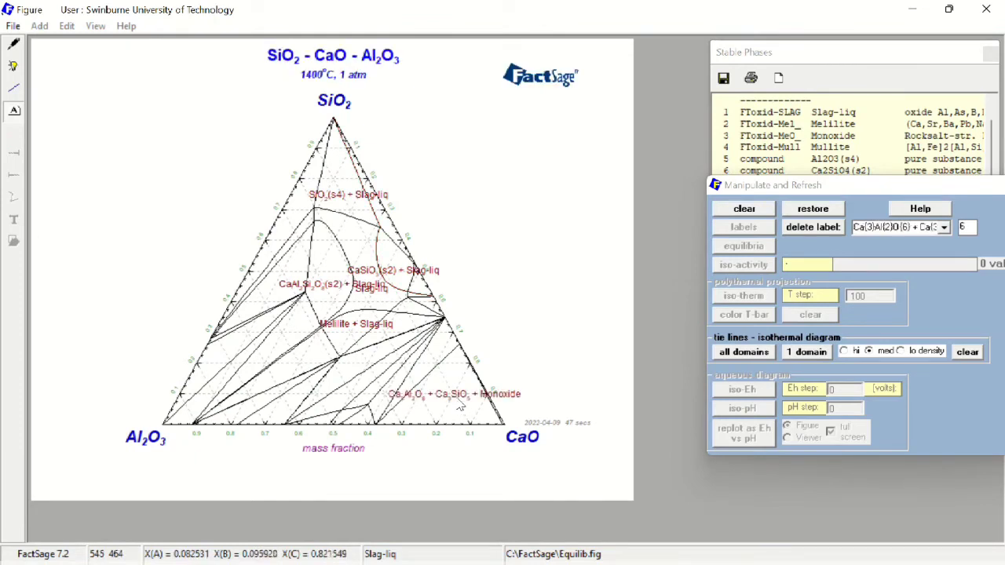
pyautogui.moveTo(461, 403)
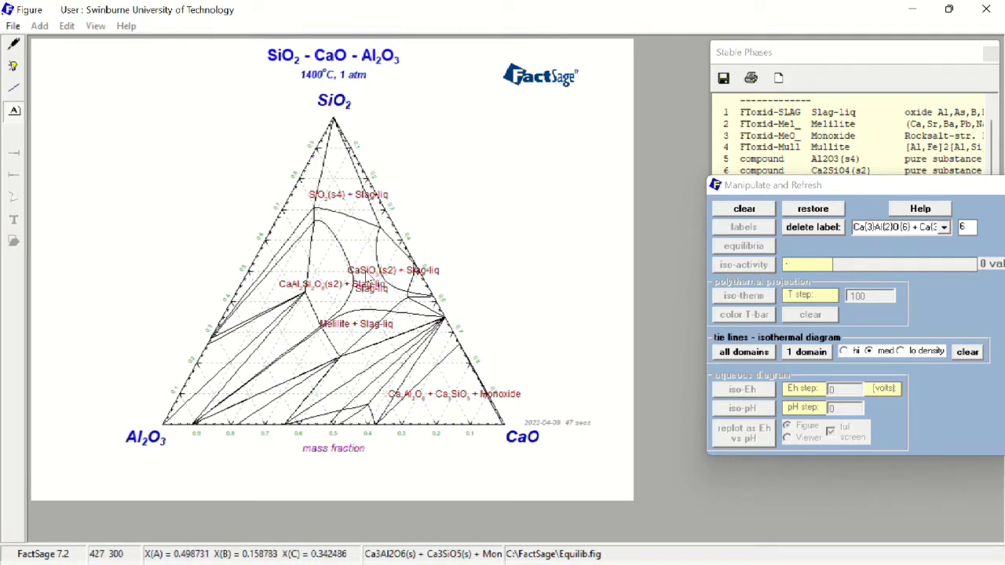
# - Shift the Slag-liq label slightly right within the liquid field, then close the 1400 °C diagram
pyautogui.moveTo(371, 288); pyautogui.dragTo(384, 292)
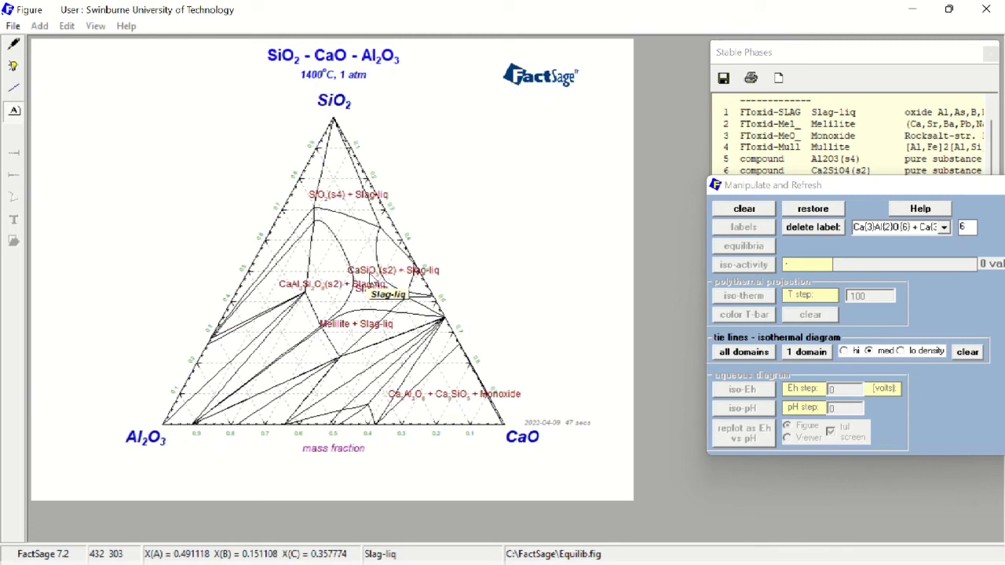
pyautogui.moveTo(388, 295); pyautogui.dragTo(386, 291)
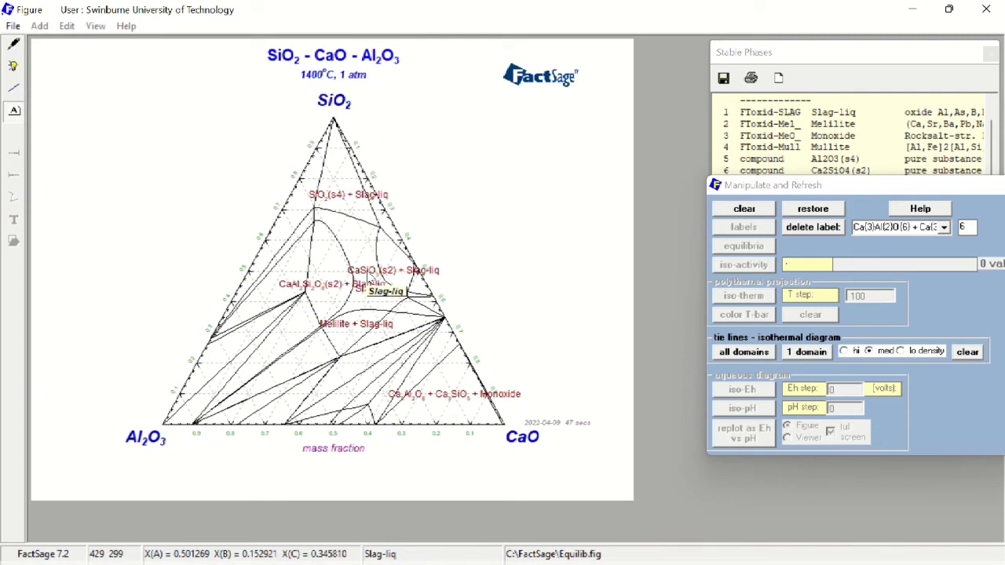
pyautogui.moveTo(386, 292); pyautogui.dragTo(385, 292)
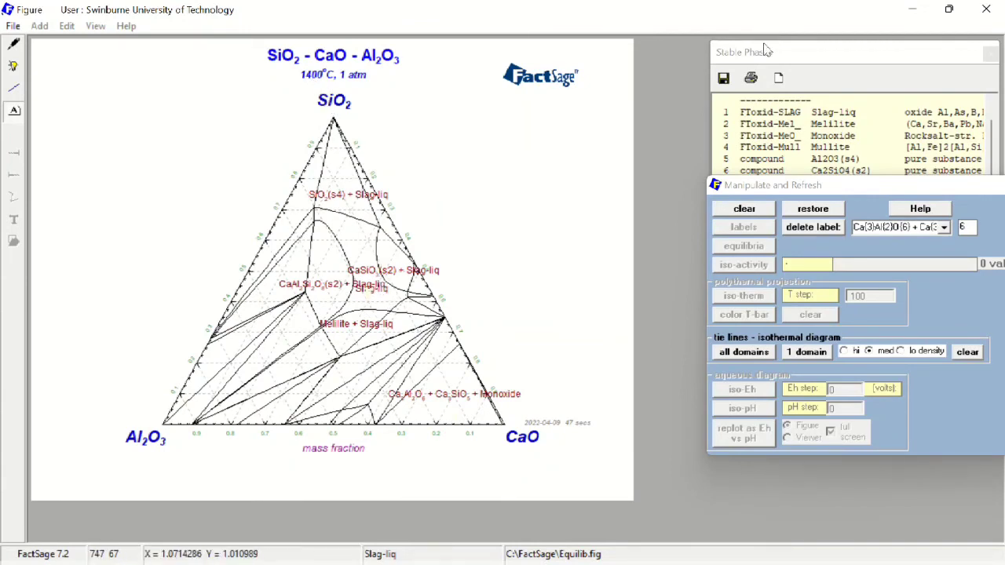
pyautogui.click(986, 9)
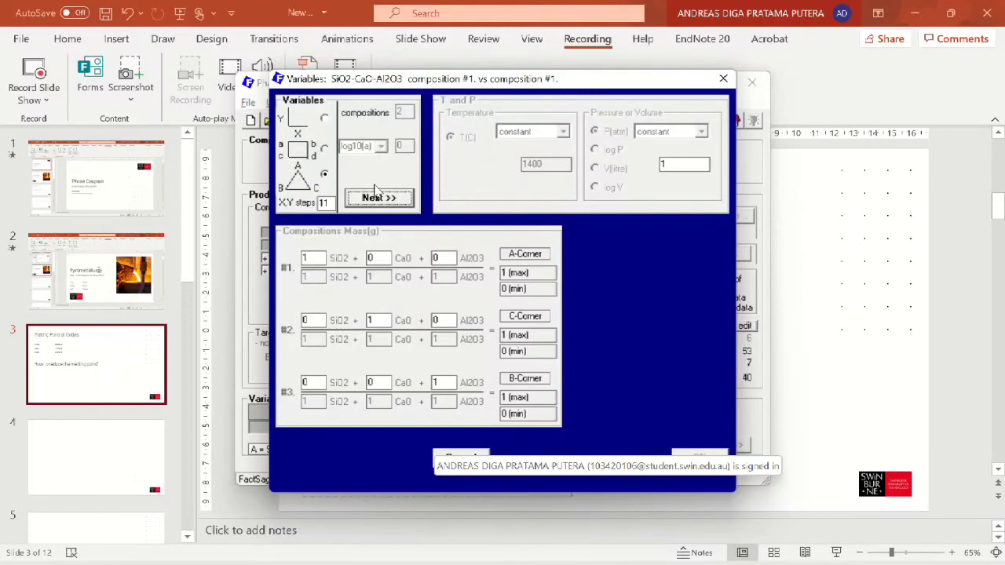
# - Change the T(C) value from 1400 to 1600 and recalculate the ternary diagram
pyautogui.click(374, 198)
pyautogui.doubleClick(554, 164)
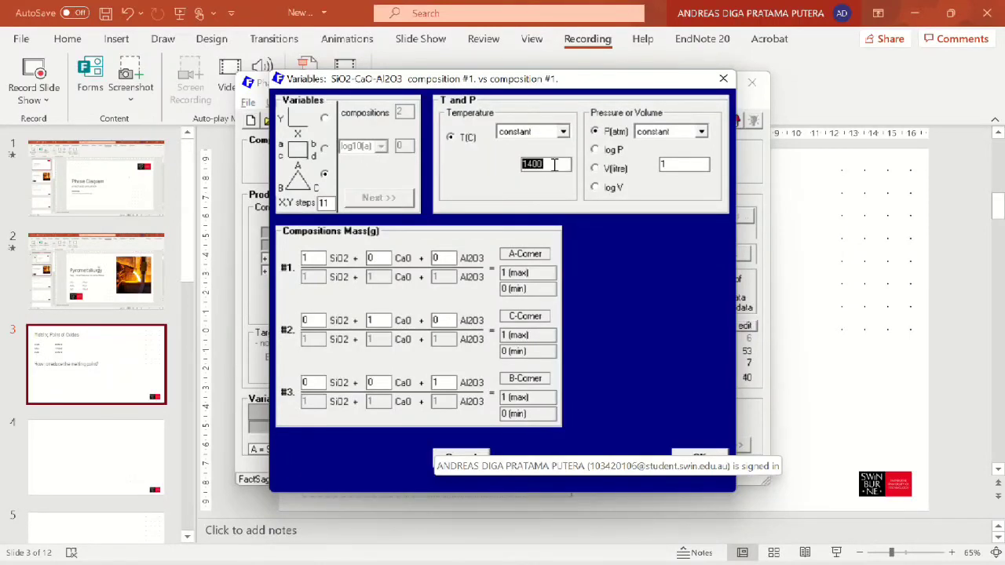
pyautogui.write('1')
pyautogui.click(698, 457)
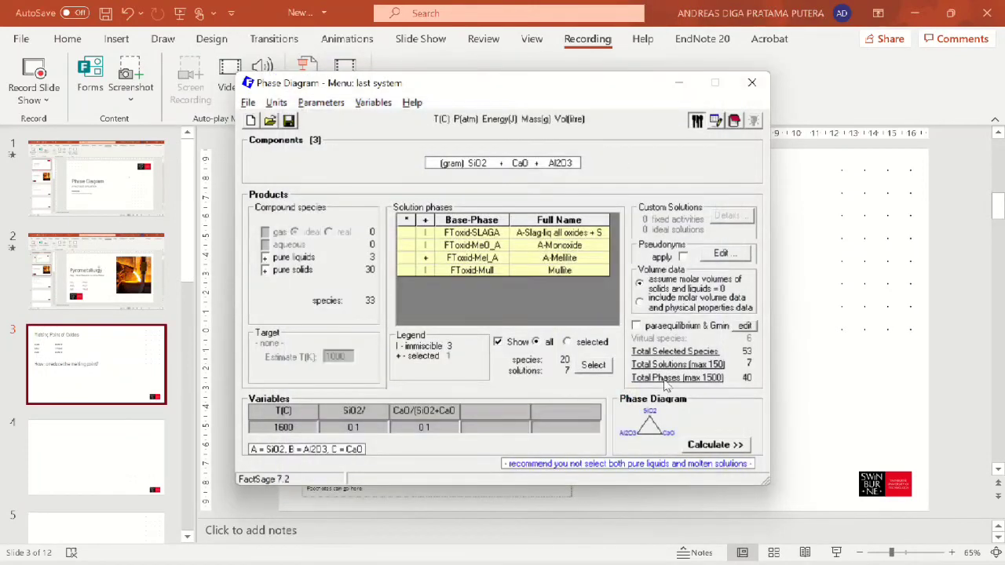
pyautogui.click(712, 445)
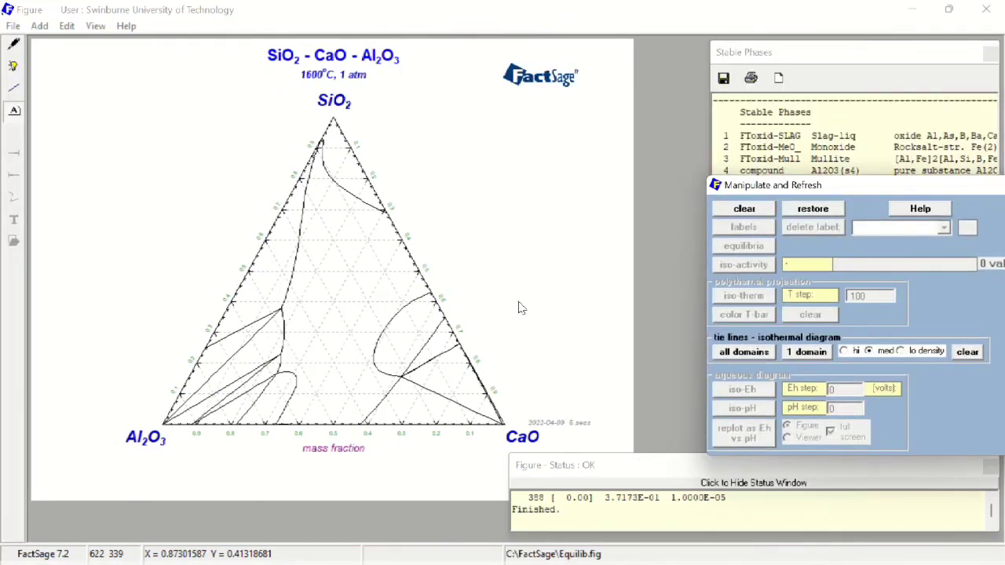
# - Label the Slag-liq, Mullite + Slag-liq and Ca2SiO4(s3) + Slag-liq fields at 1600 °C
pyautogui.click(338, 251)
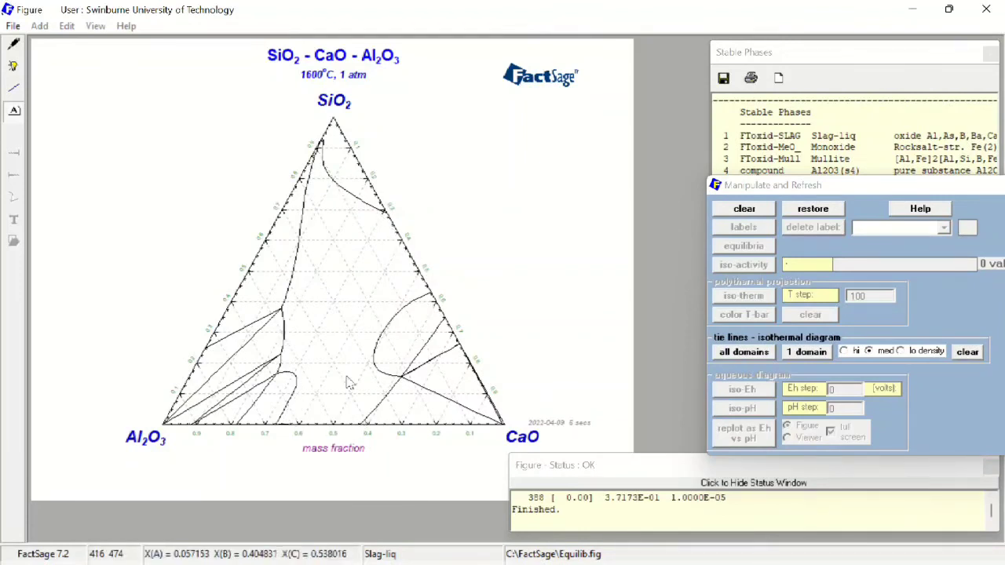
pyautogui.click(341, 285)
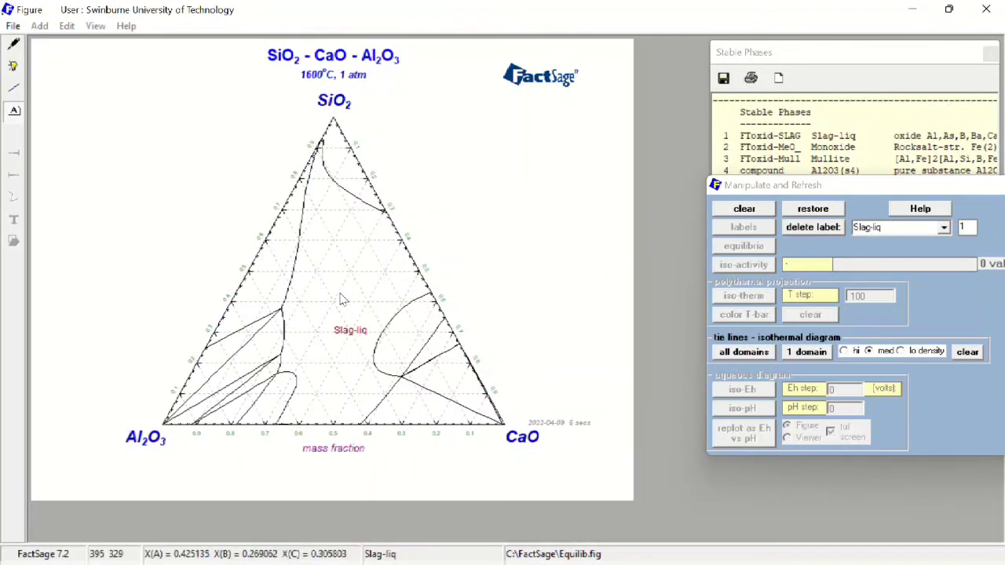
pyautogui.click(341, 297)
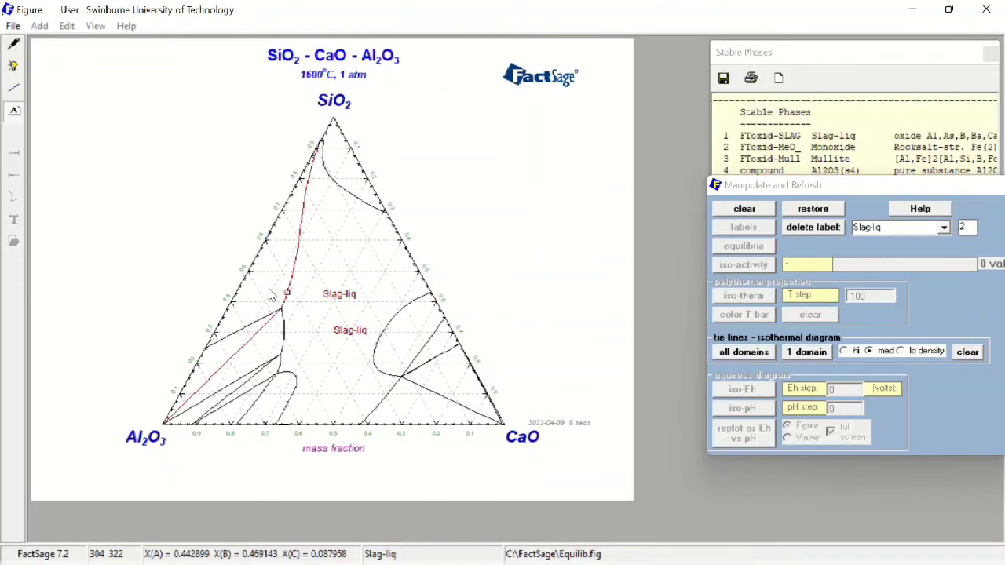
pyautogui.click(269, 295)
pyautogui.click(289, 357)
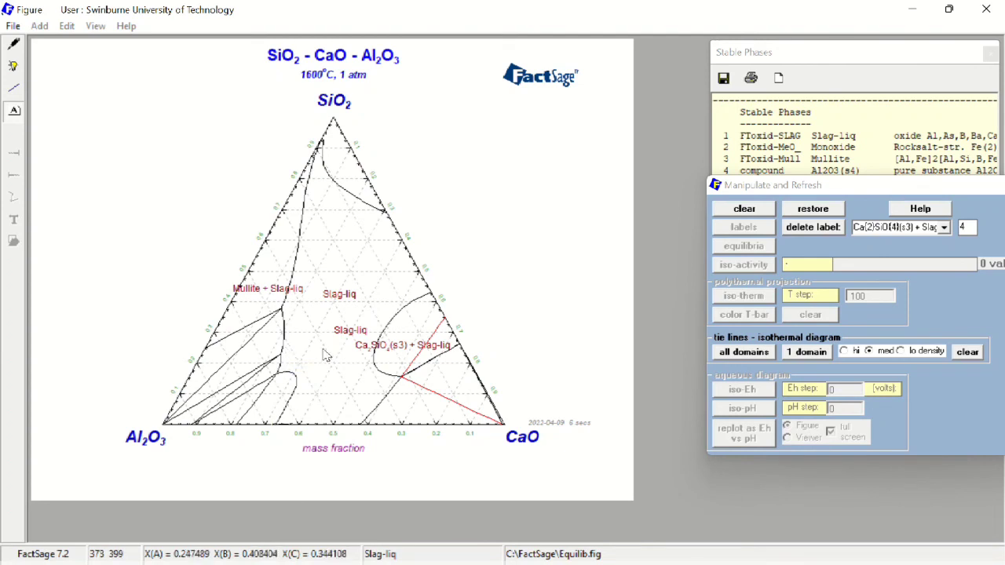
# - Add another Slag-liq label in the lower central field of the 1600 °C diagram
pyautogui.click(324, 358)
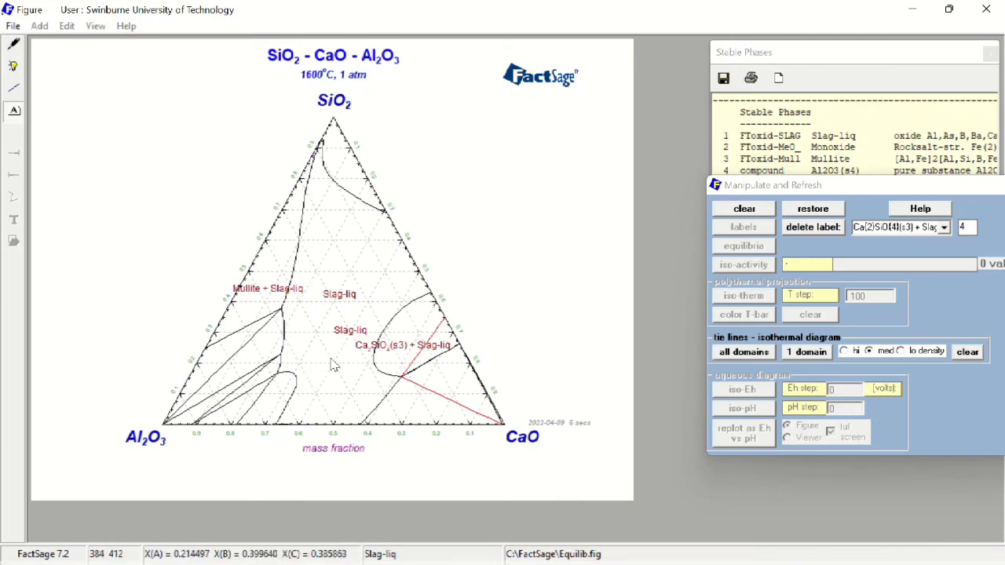
pyautogui.click(333, 365)
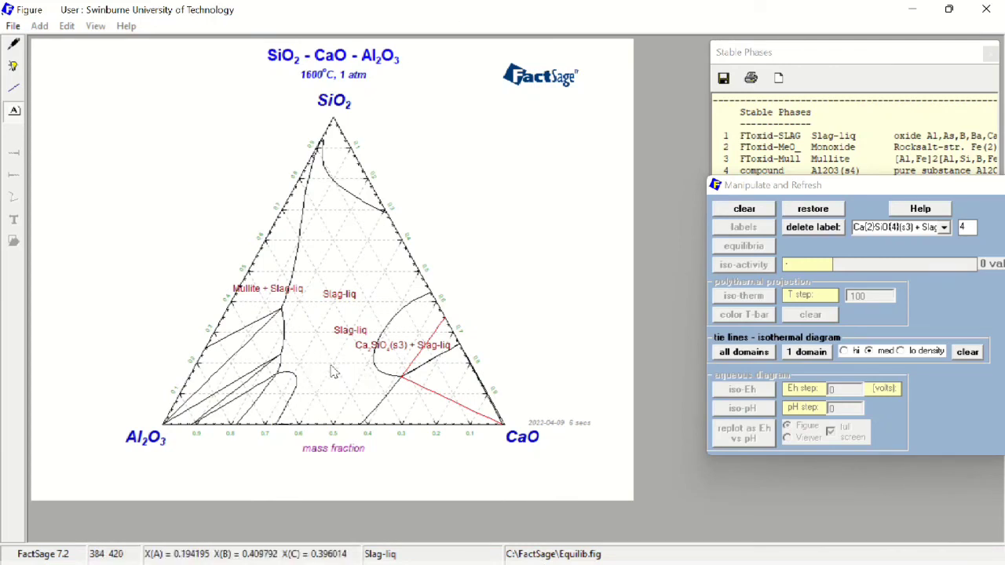
pyautogui.click(321, 383)
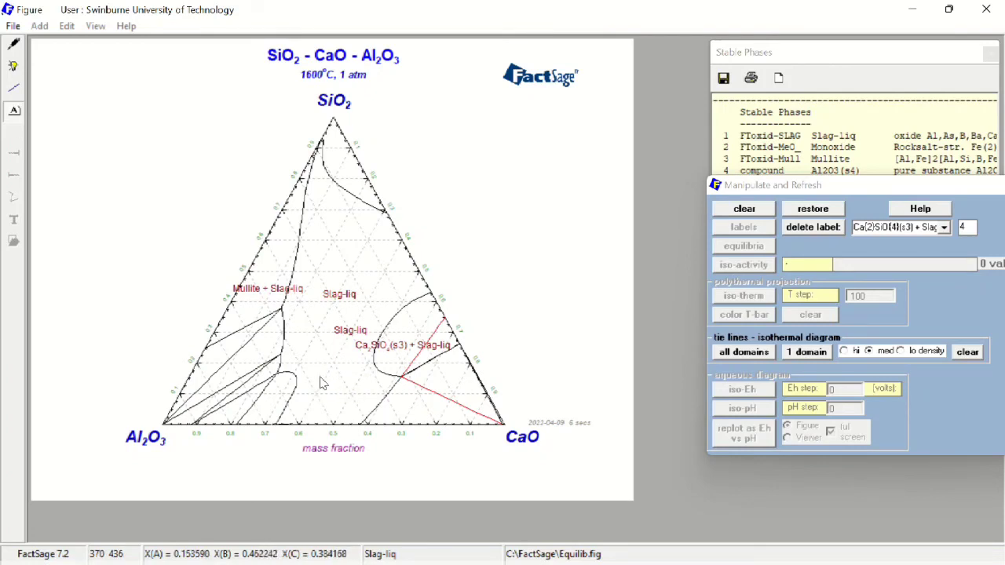
pyautogui.click(321, 383)
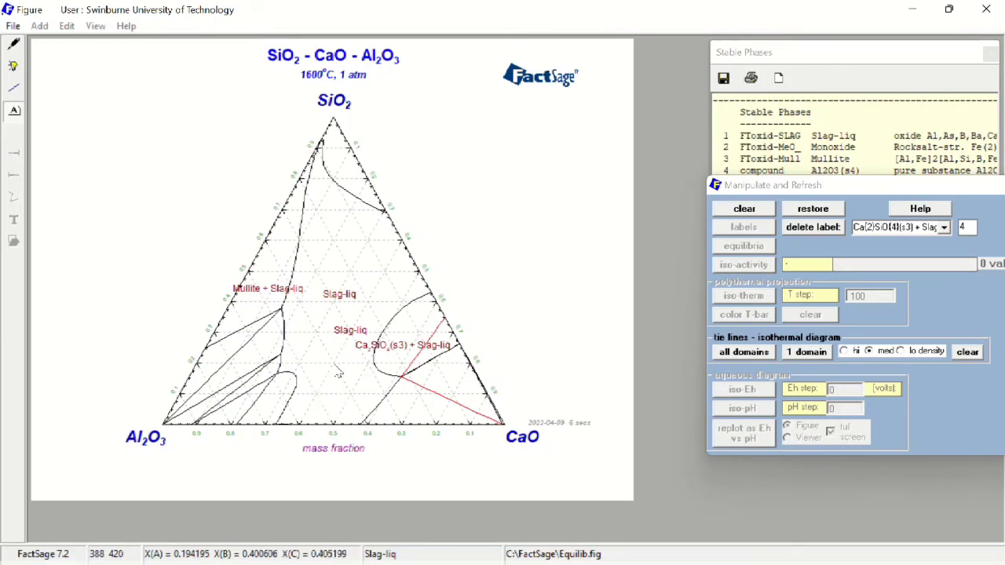
pyautogui.click(338, 374)
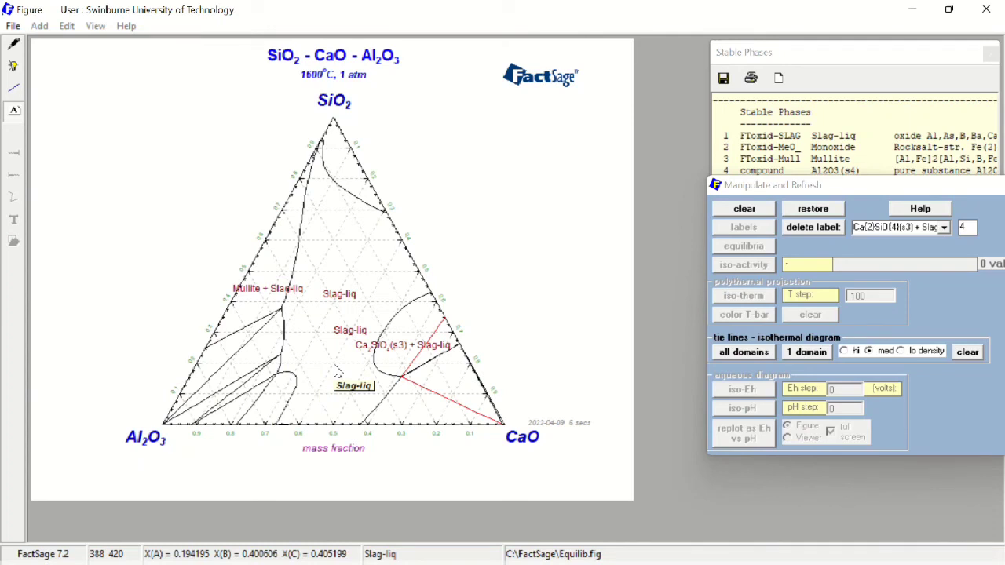